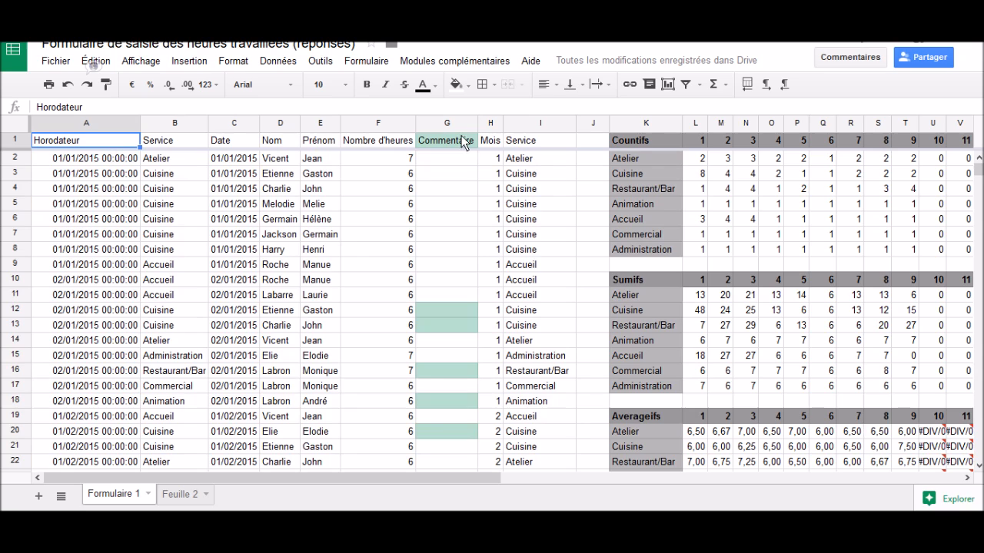
Step: Make the header cells A1 to I1 bold and centre them horizontally
drag(518, 141, 62, 140)
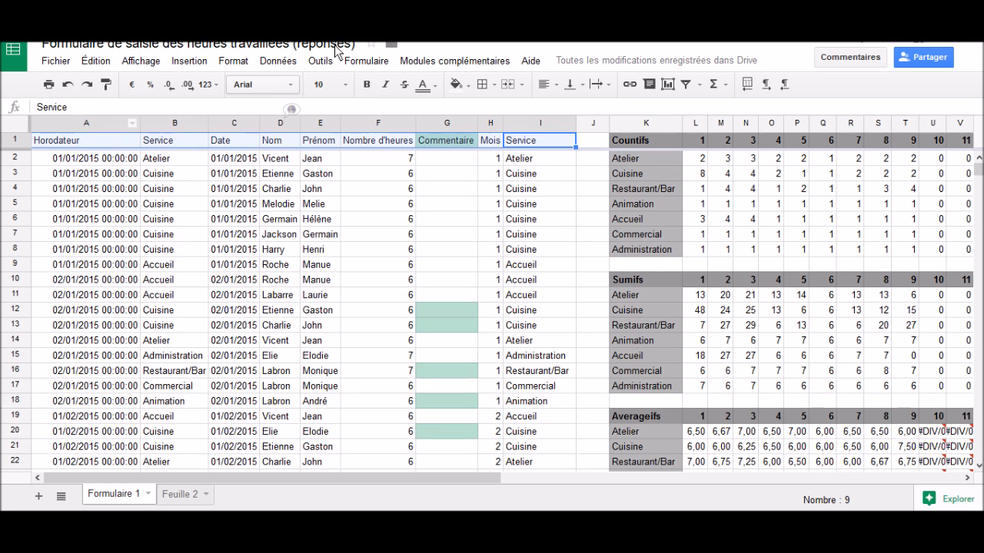
click(367, 85)
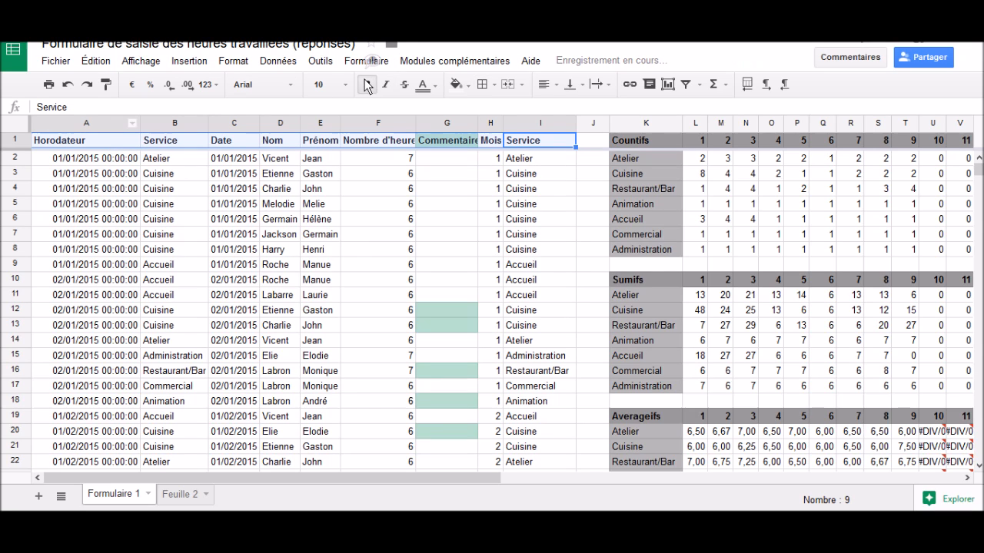
click(546, 86)
click(566, 105)
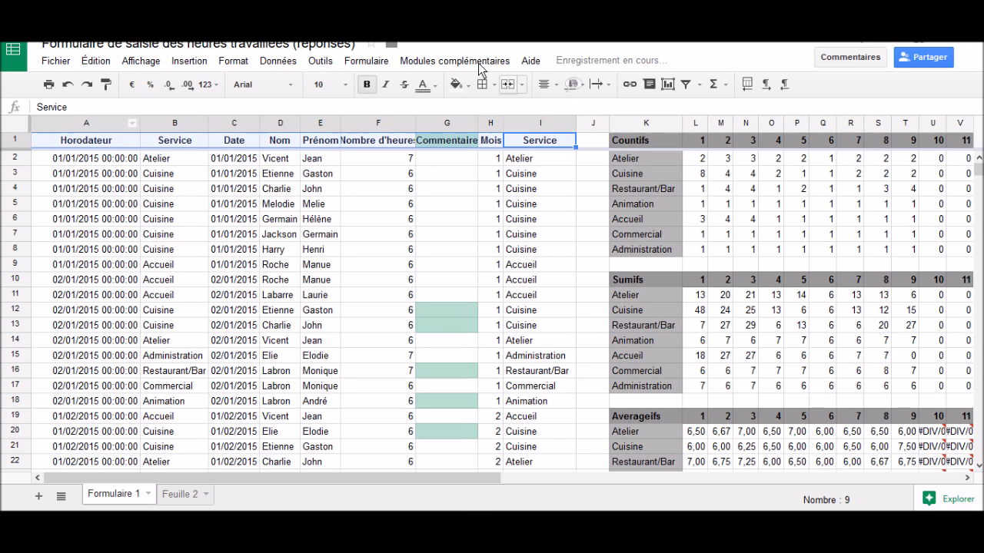
Step: Turn on a filter for the data table in columns A to I
click(321, 61)
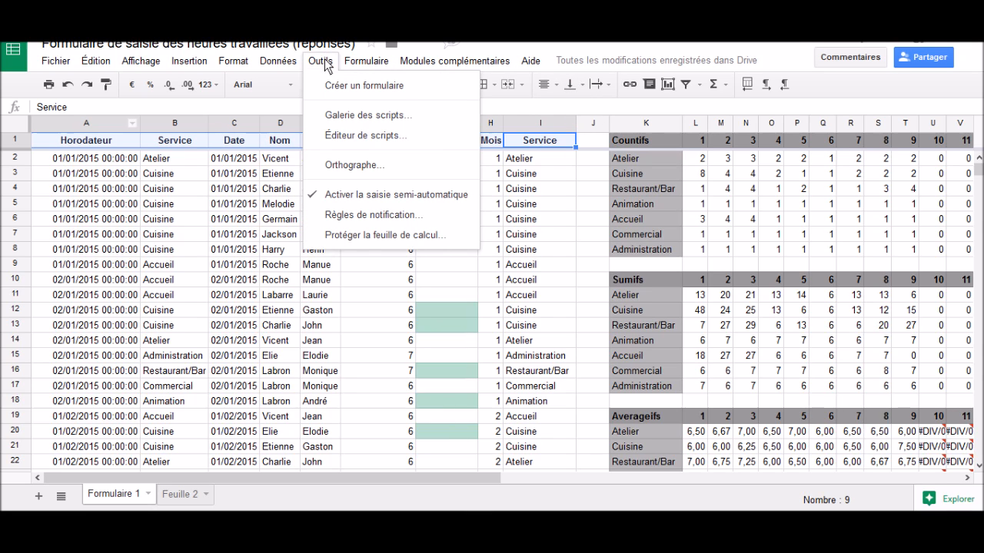
mouse_move(298, 66)
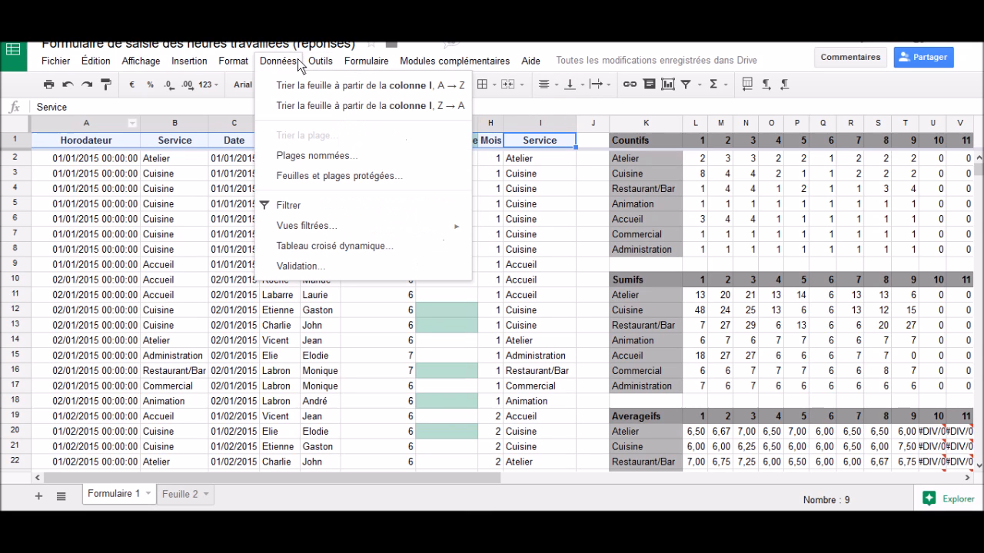
click(321, 214)
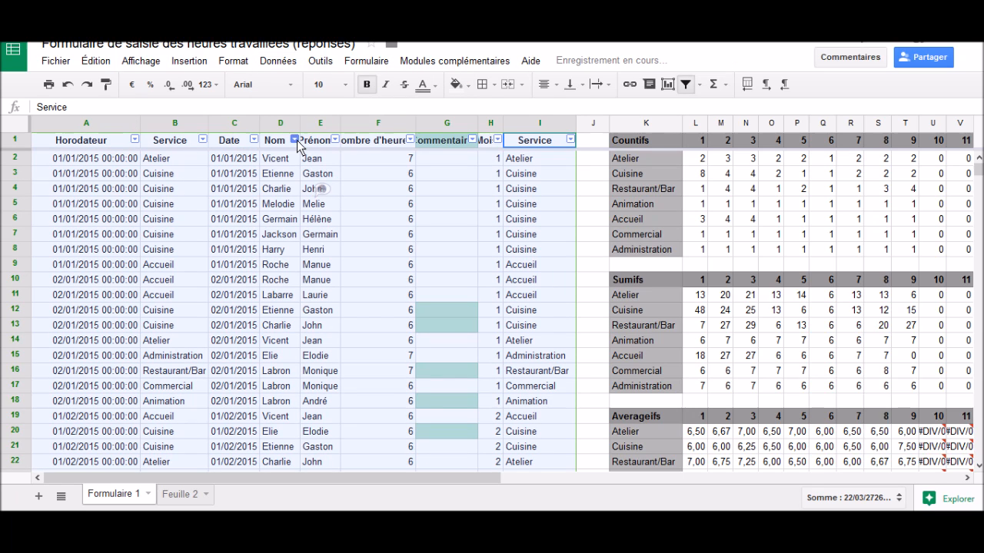
Step: Filter the Nom column by value so that only the third listed surname is selected
click(296, 141)
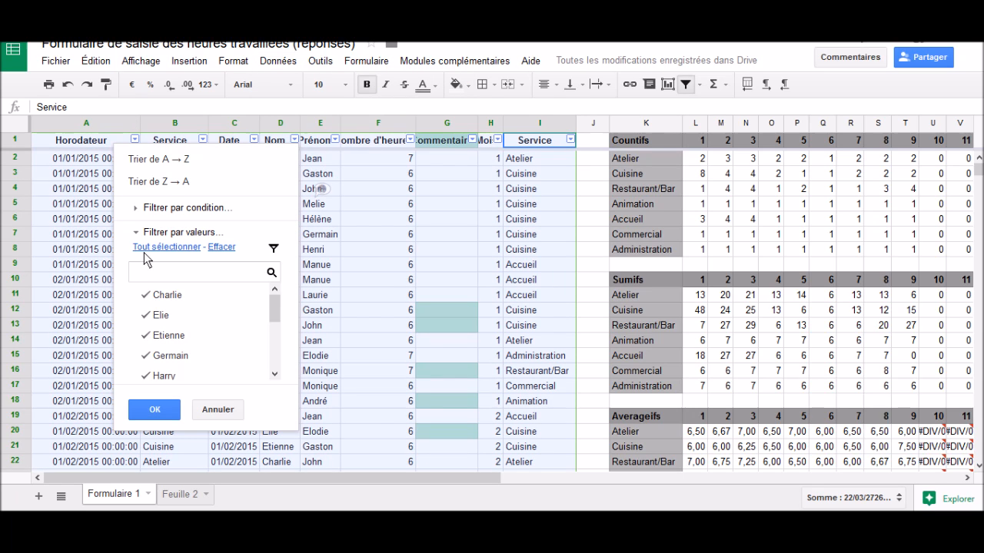
click(217, 247)
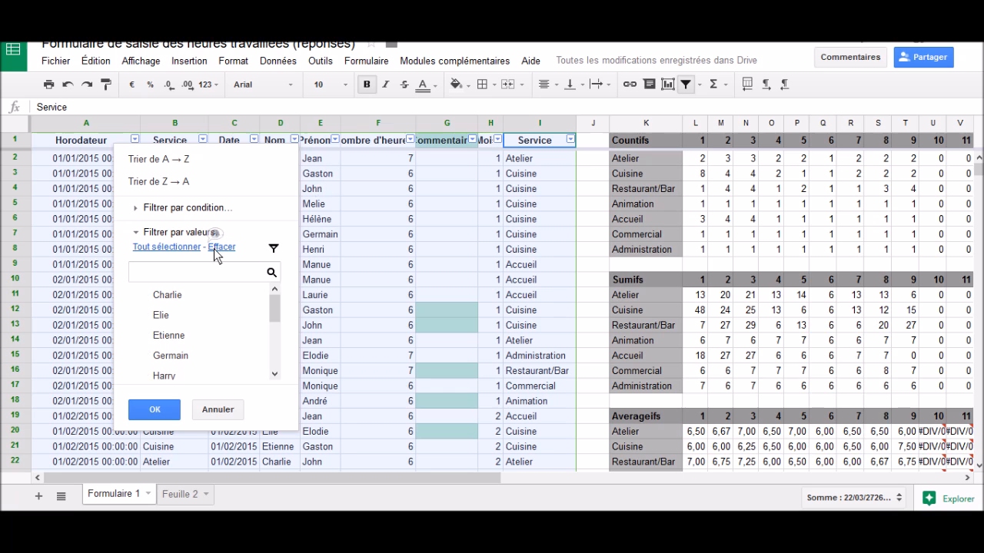
click(169, 336)
click(158, 410)
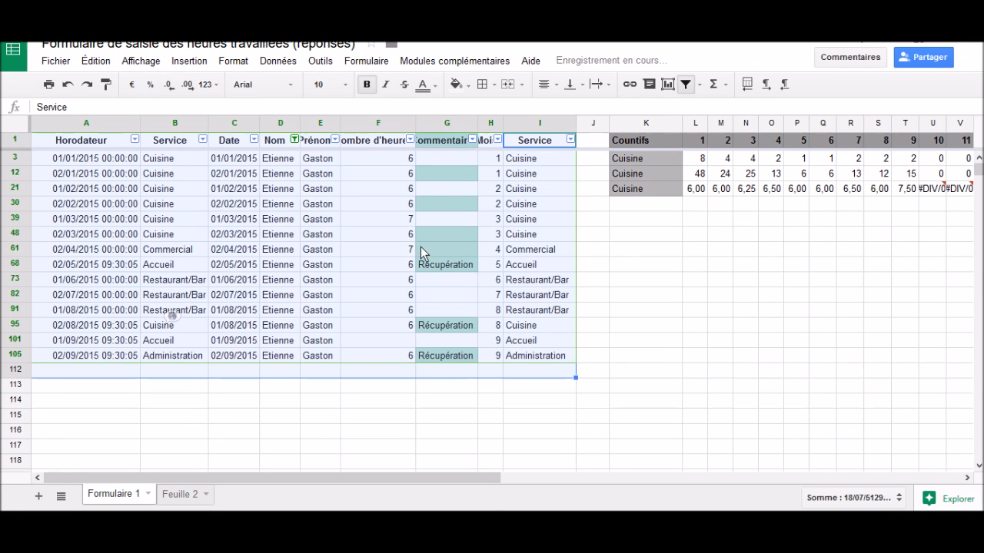
Step: Reset the Nom column filter by selecting all values again
click(295, 139)
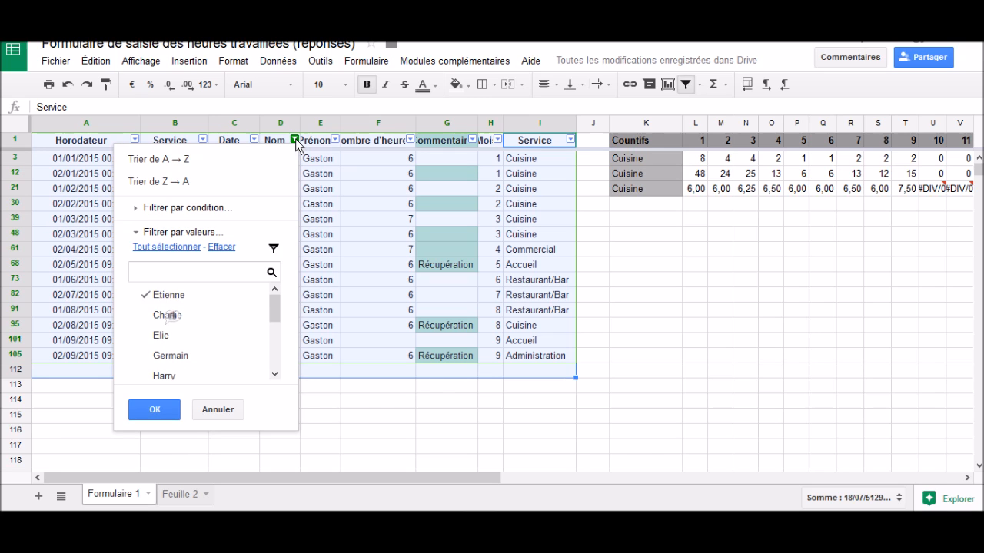
click(178, 248)
click(163, 413)
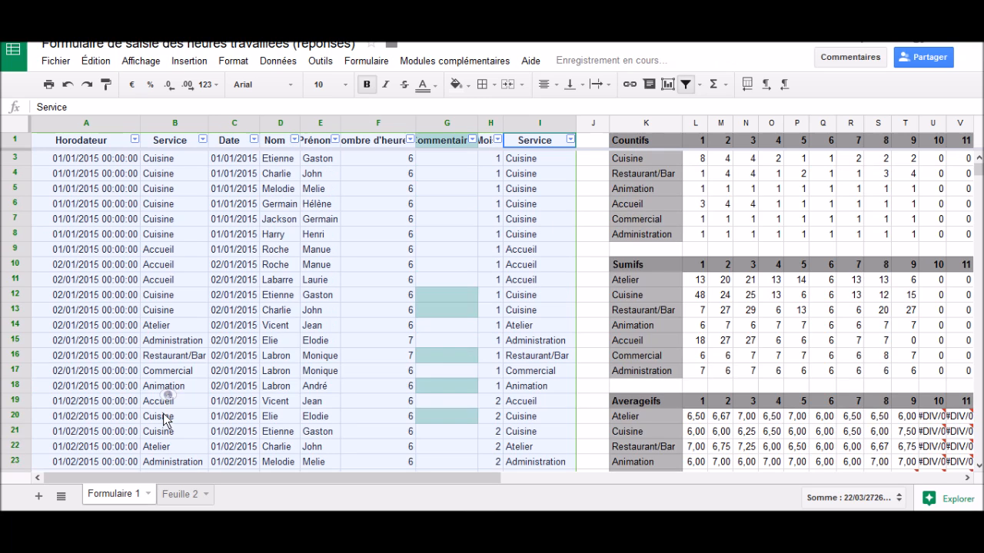
Step: On Feuille 2, enter ='Formulaire 1'!L11 in cell B2 for Atelier in Janvier
click(194, 494)
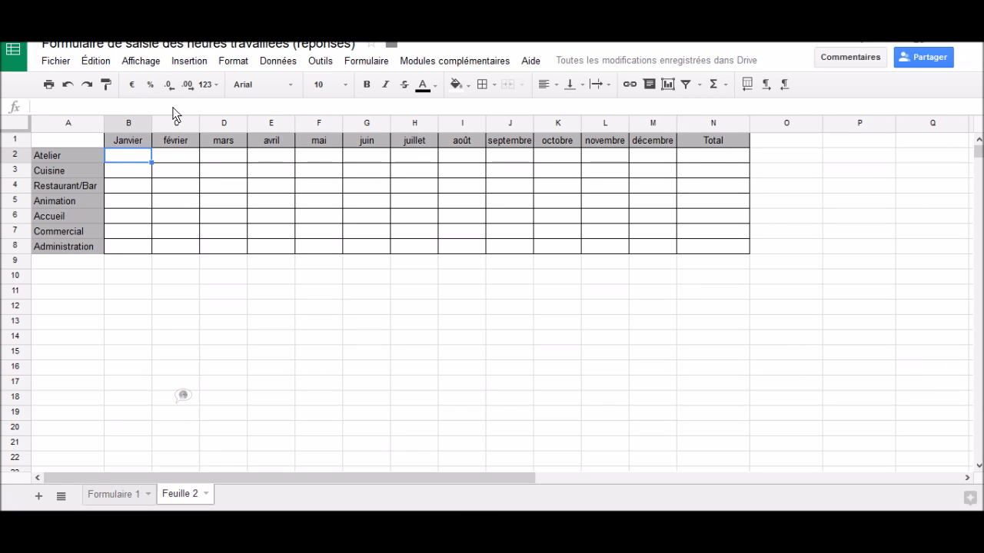
text(='Formulaire 1'!L11)
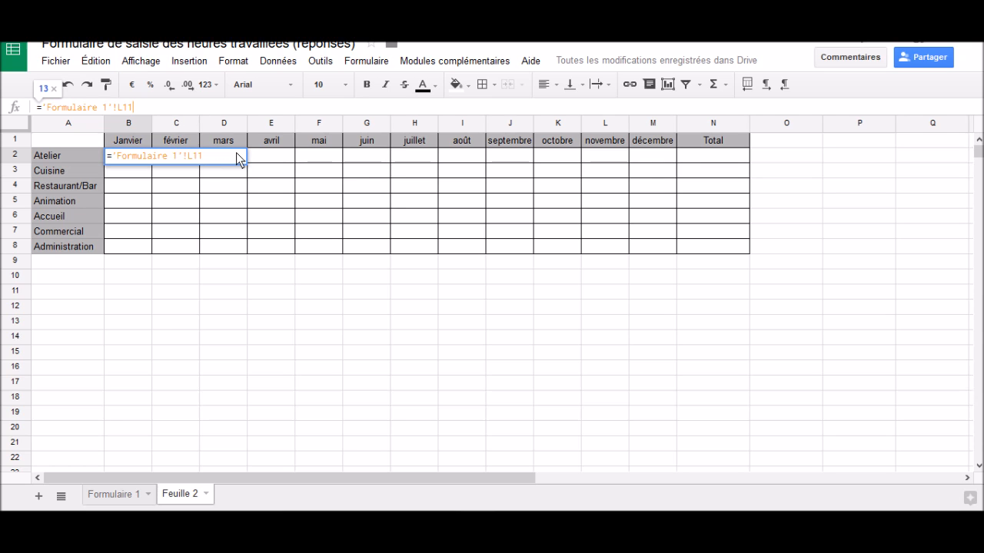
key(Return)
click(137, 155)
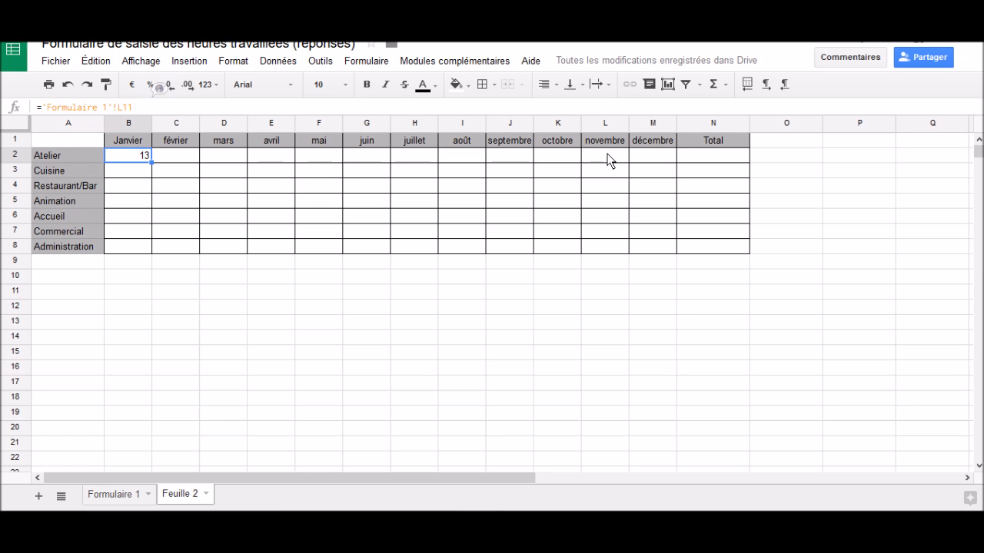
Step: Inspect the source cell L11 in the Sumifs table on Formulaire 1 and return to Feuille 2
click(114, 494)
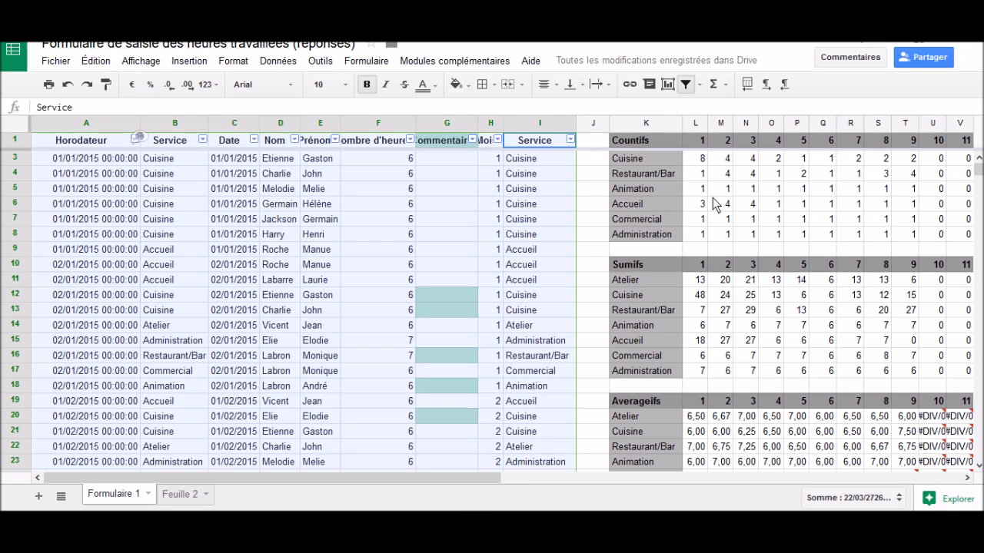
click(696, 281)
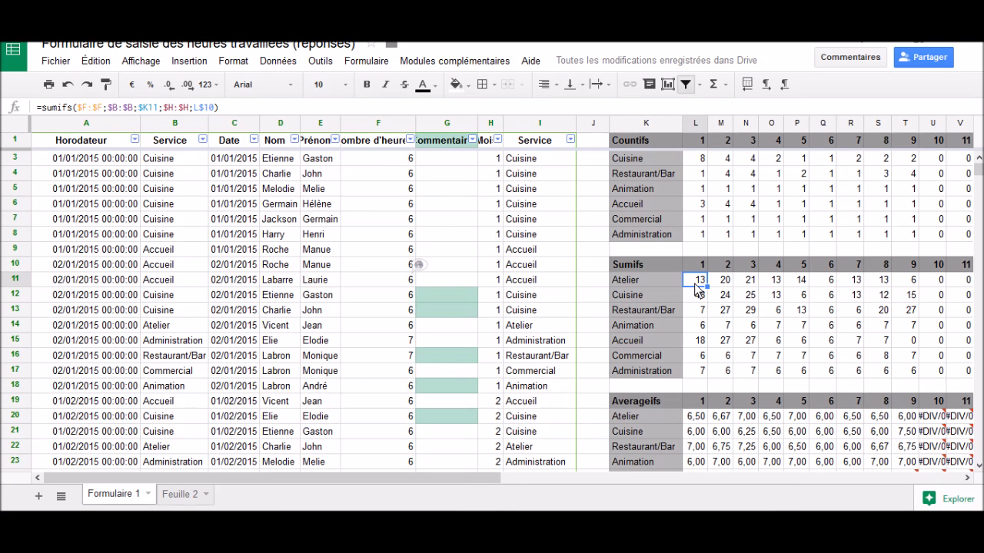
click(190, 493)
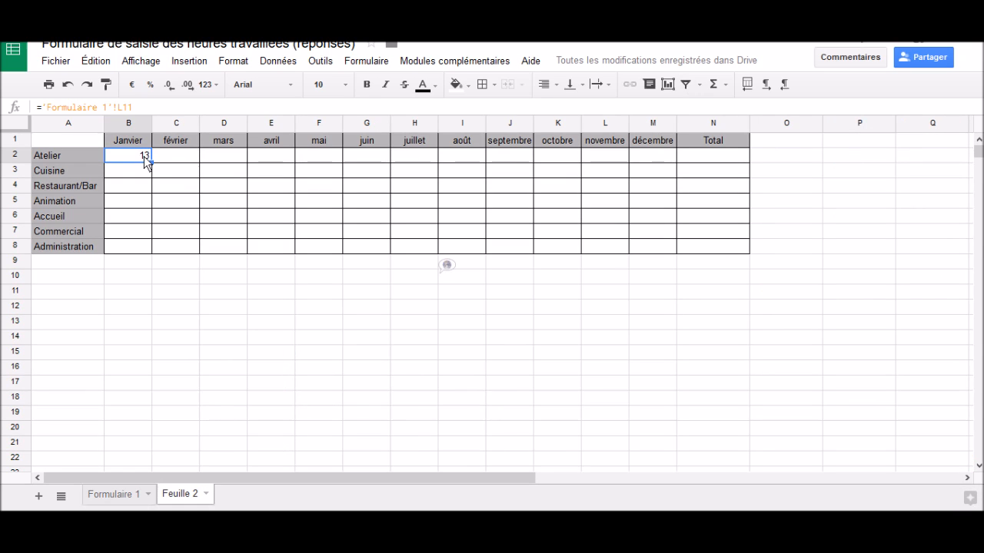
Step: Fill the linked formula from B2 down to the Administration row and across to the décembre column
drag(152, 163, 154, 254)
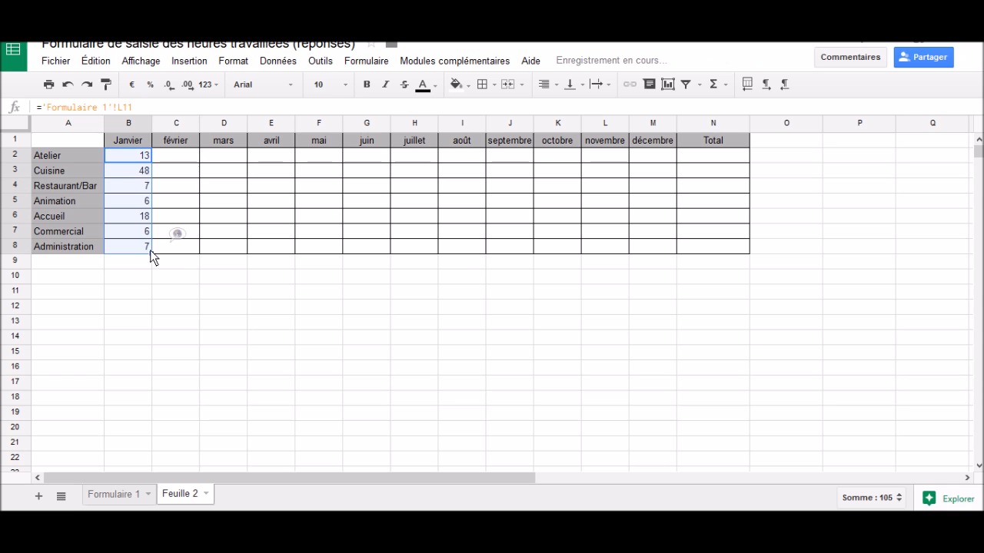
drag(505, 269, 641, 260)
Step: Total the Atelier months B2:M2 with SUM in N2 and fill the formula down to N9
click(731, 153)
drag(654, 158, 142, 154)
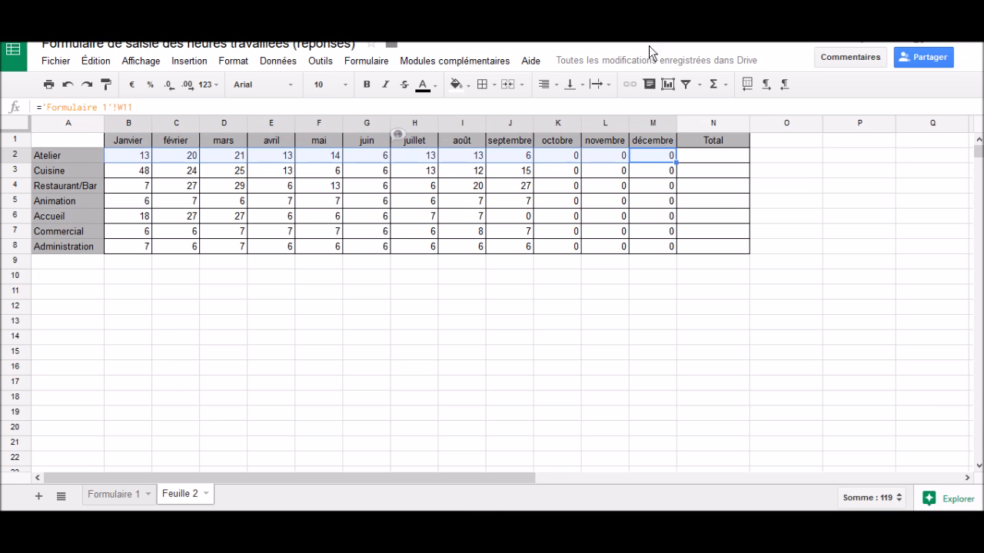
click(712, 88)
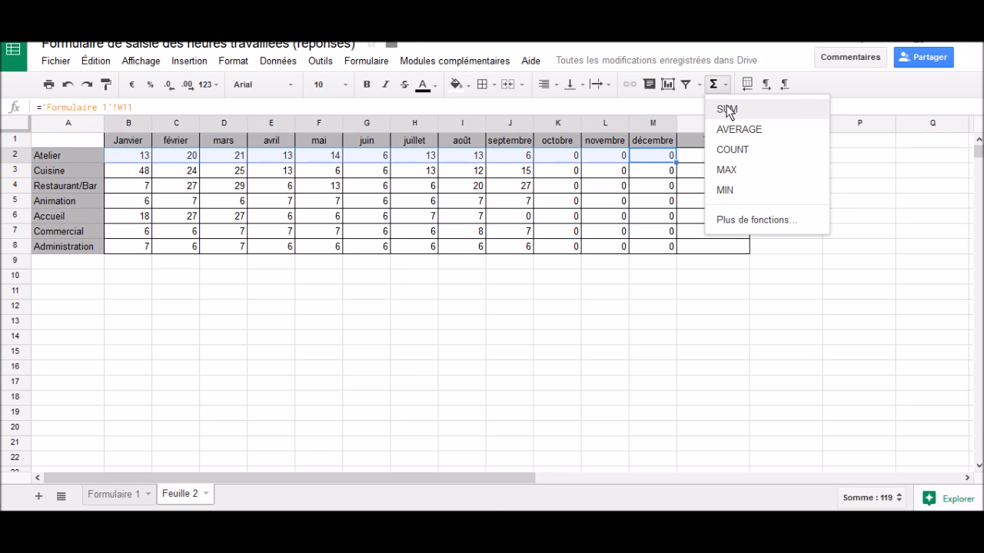
click(725, 106)
key(Return)
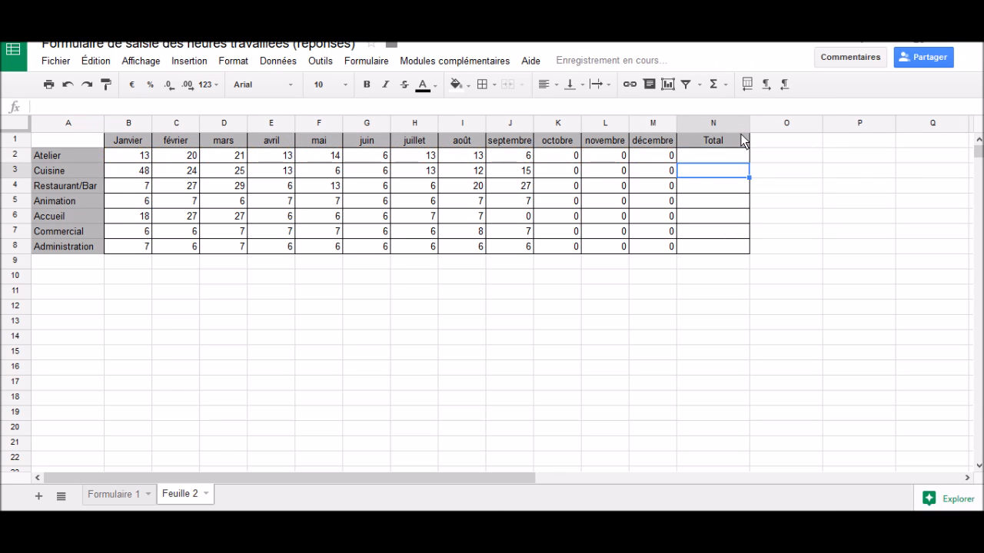
click(742, 159)
drag(751, 163, 745, 257)
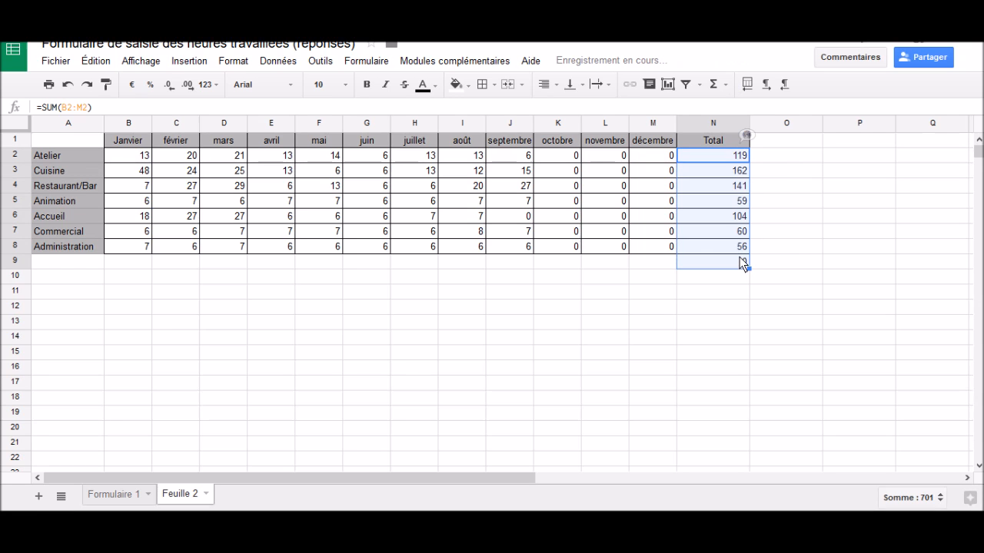
Step: Total the décembre column M2:M8 with SUM in M9 and fill the formula across row 9 back to Janvier
click(742, 264)
click(665, 265)
drag(662, 150, 669, 252)
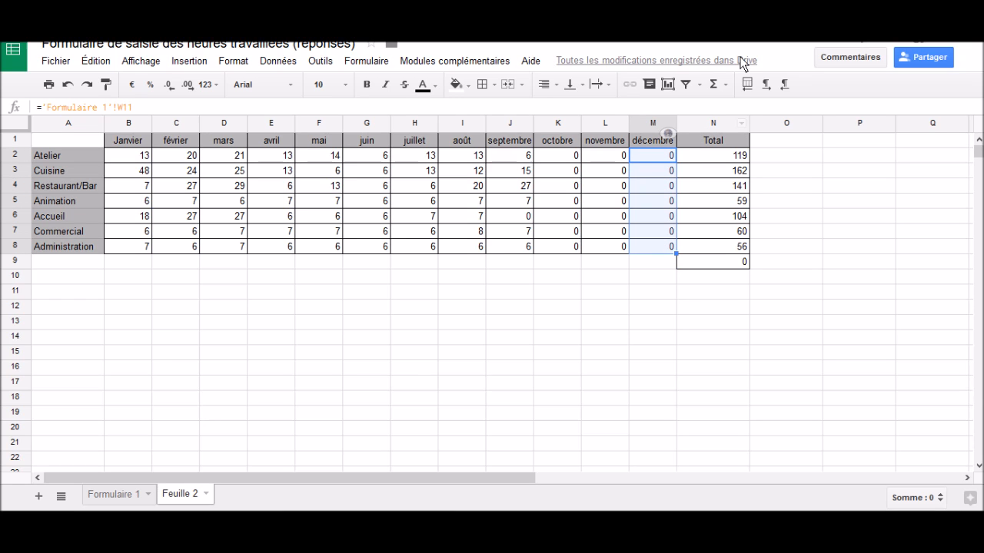
click(724, 85)
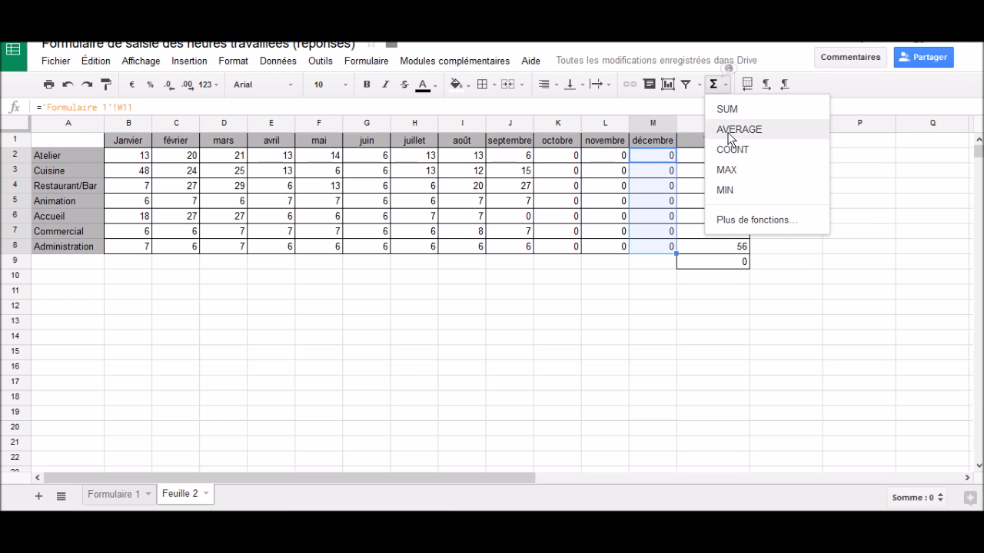
click(732, 114)
key(Return)
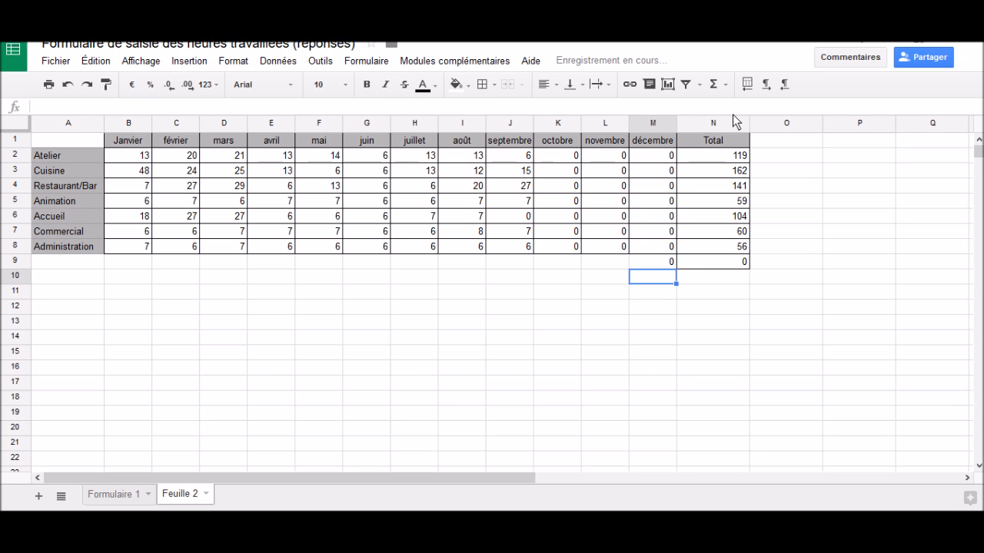
click(663, 263)
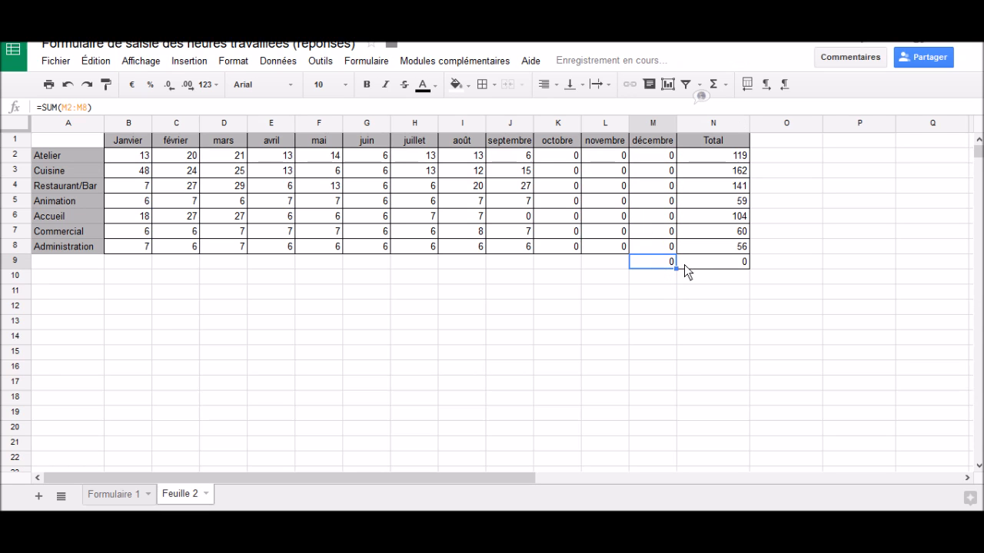
drag(677, 268, 138, 262)
Step: Copy the Total heading from N1 into cell A9 to label the totals row
click(739, 143)
key(ctrl+c)
click(46, 266)
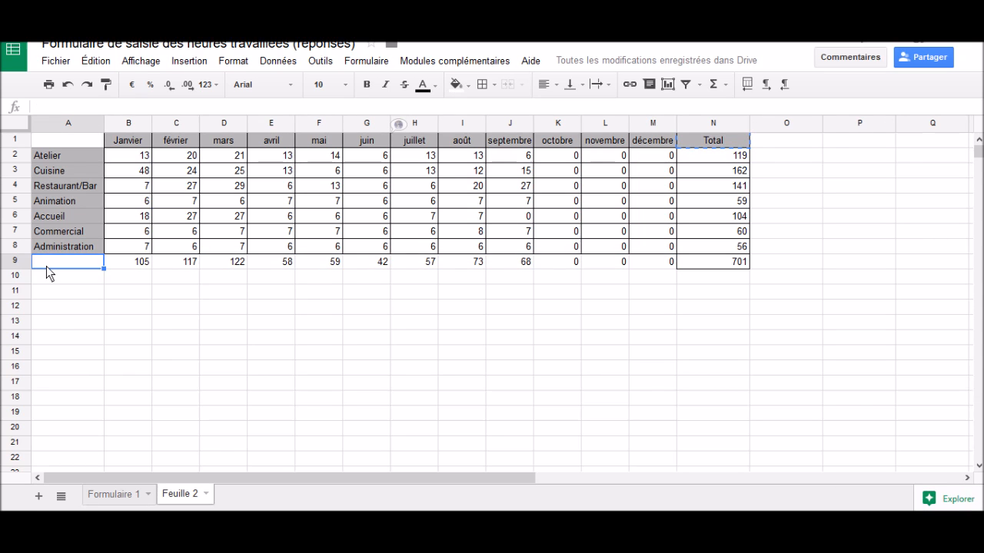
key(ctrl+v)
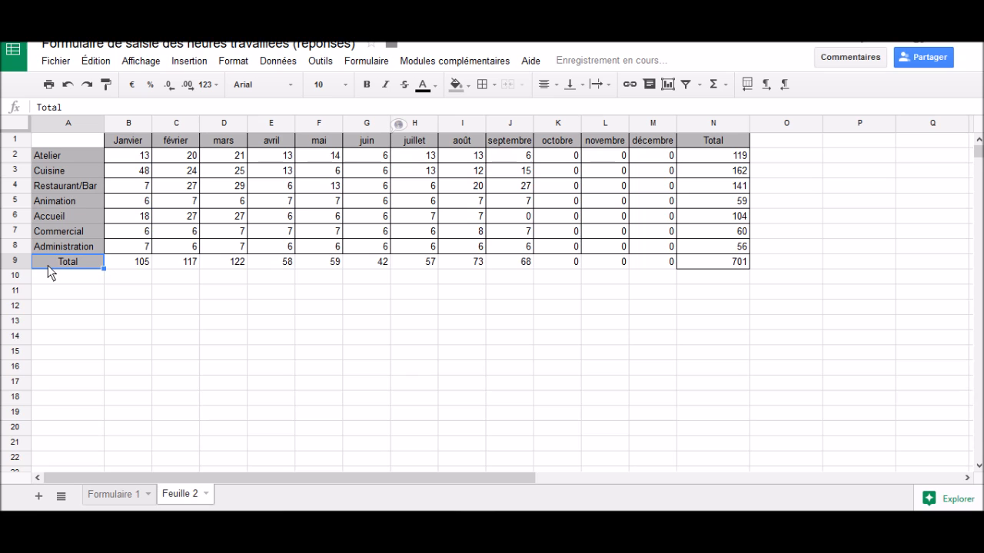
Step: Apply all borders to the totals row A9:N9
drag(47, 266, 683, 265)
click(482, 84)
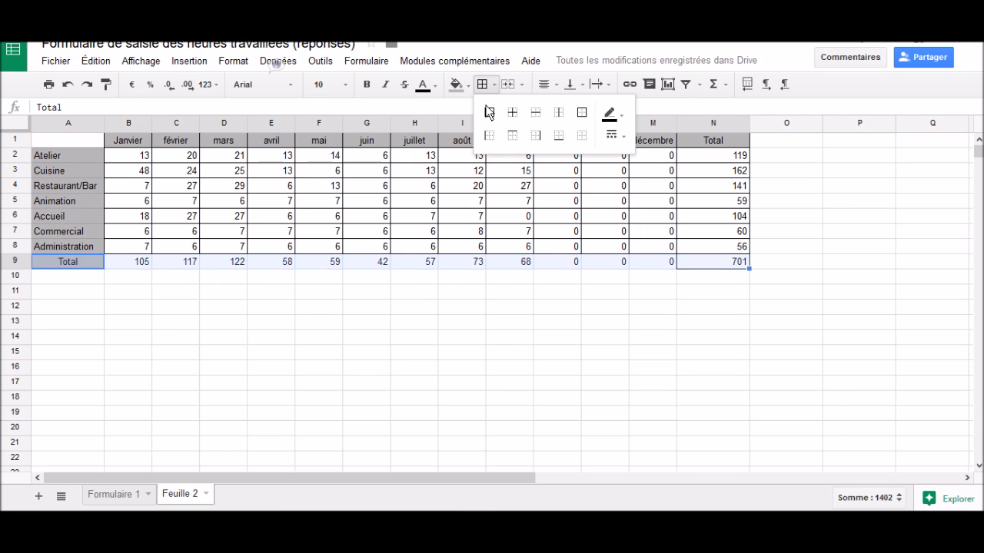
click(489, 113)
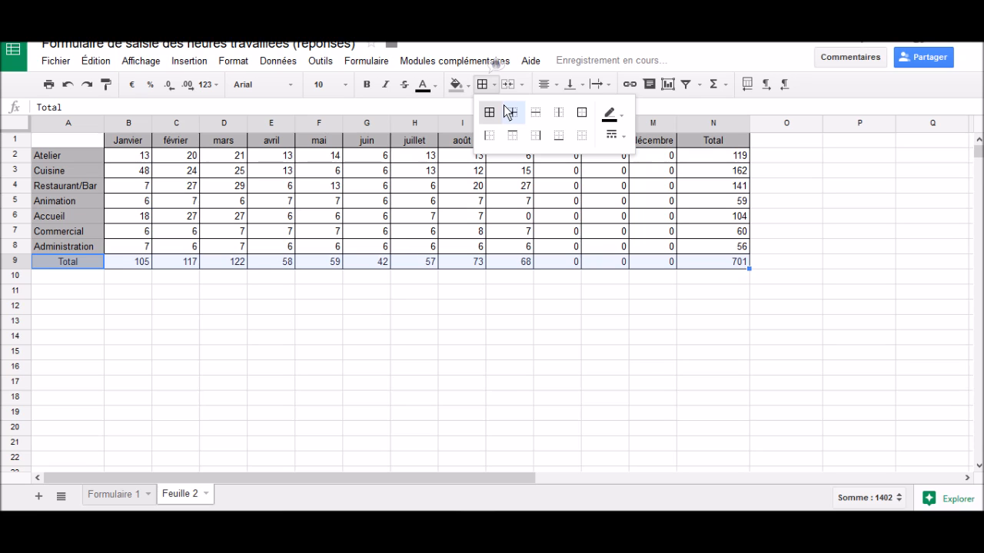
Step: Make the totals in column N2:N9 and row B9:N9 bold
drag(705, 157, 738, 264)
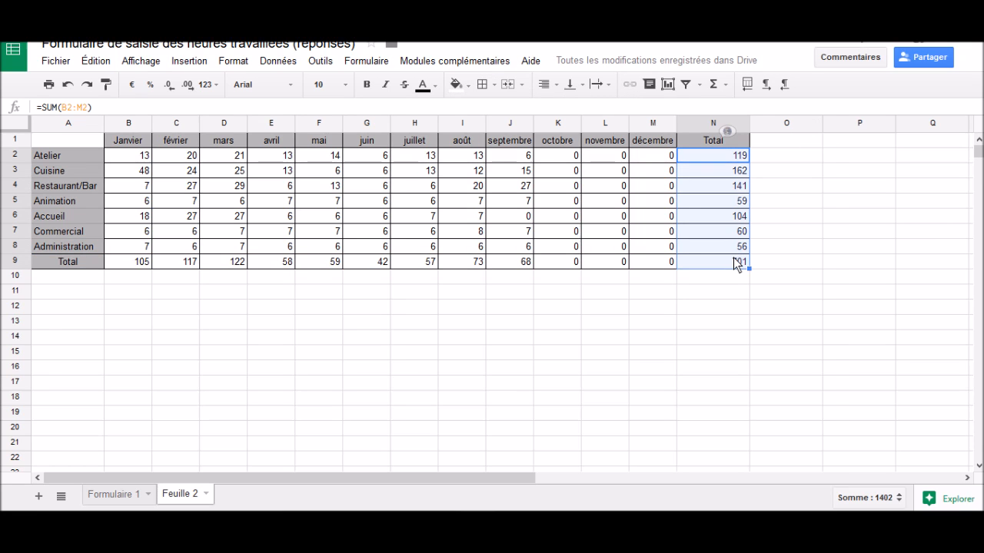
click(366, 86)
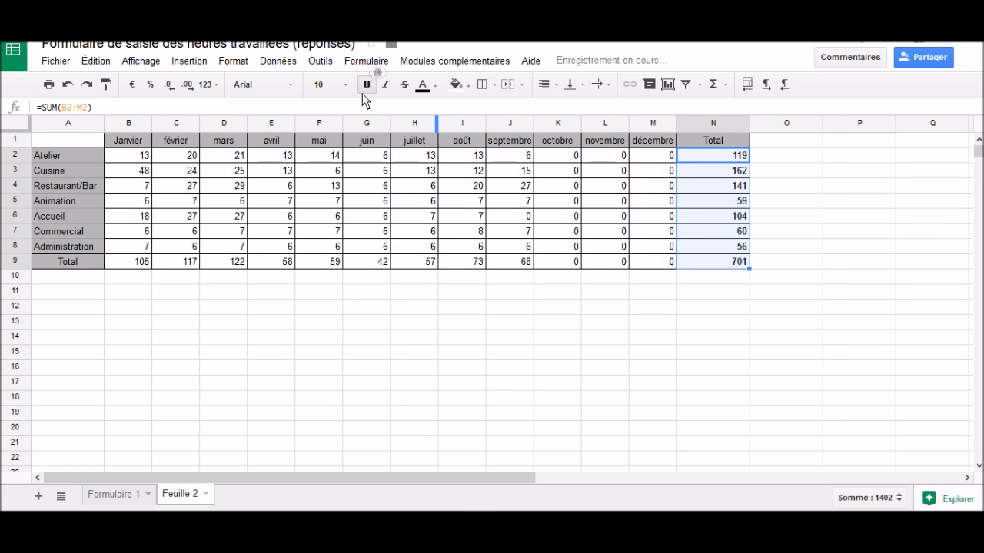
drag(146, 262, 729, 268)
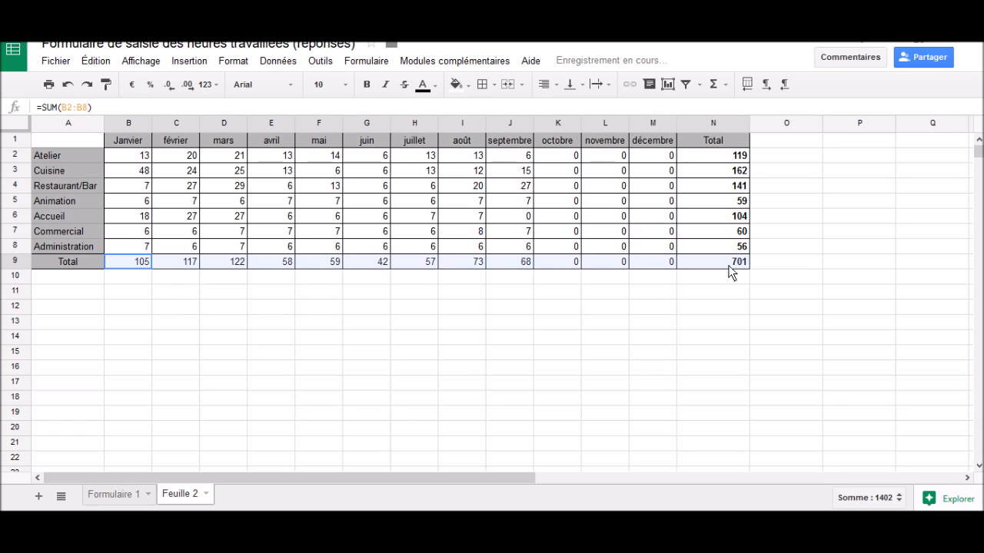
click(366, 85)
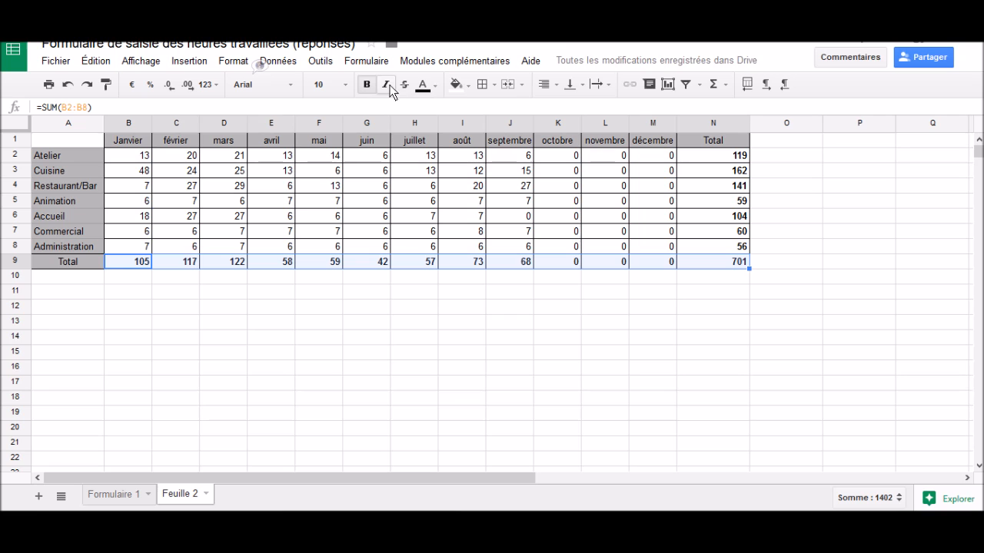
Step: Fill the totals row B9:N9 with light grey, and select the service totals in N2:N8
click(456, 85)
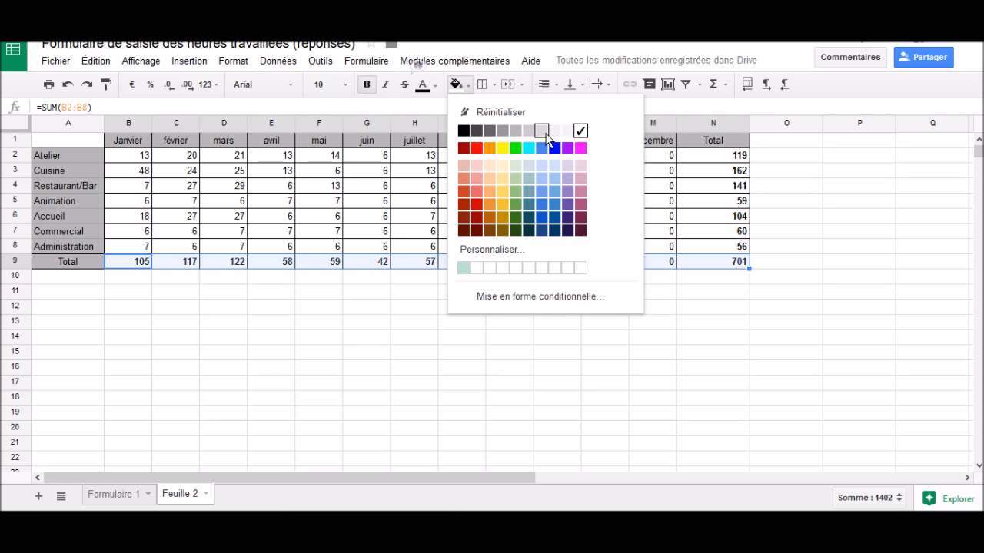
click(541, 130)
drag(703, 161, 721, 244)
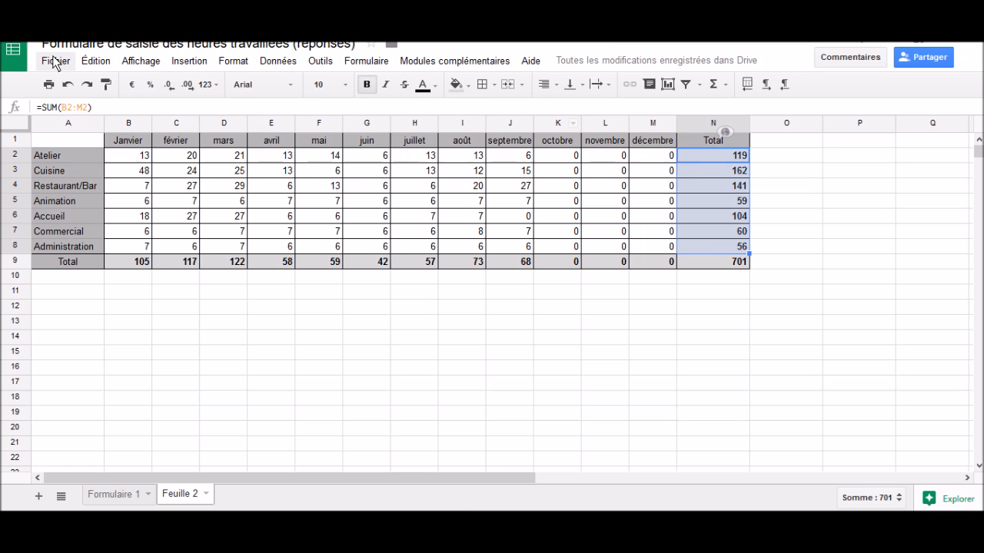
Step: Open the spreadsheet's sharing settings and close them without adding anyone
click(918, 58)
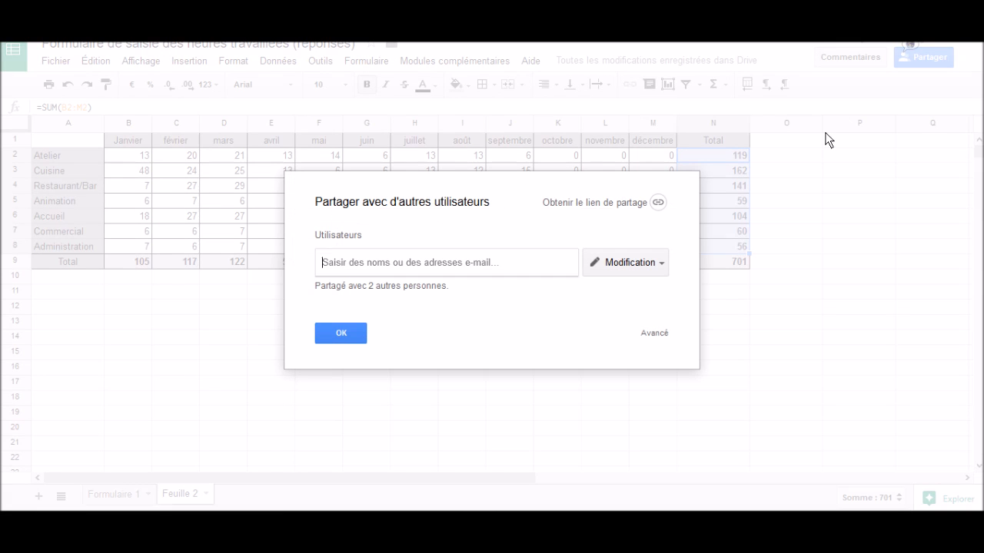
click(342, 334)
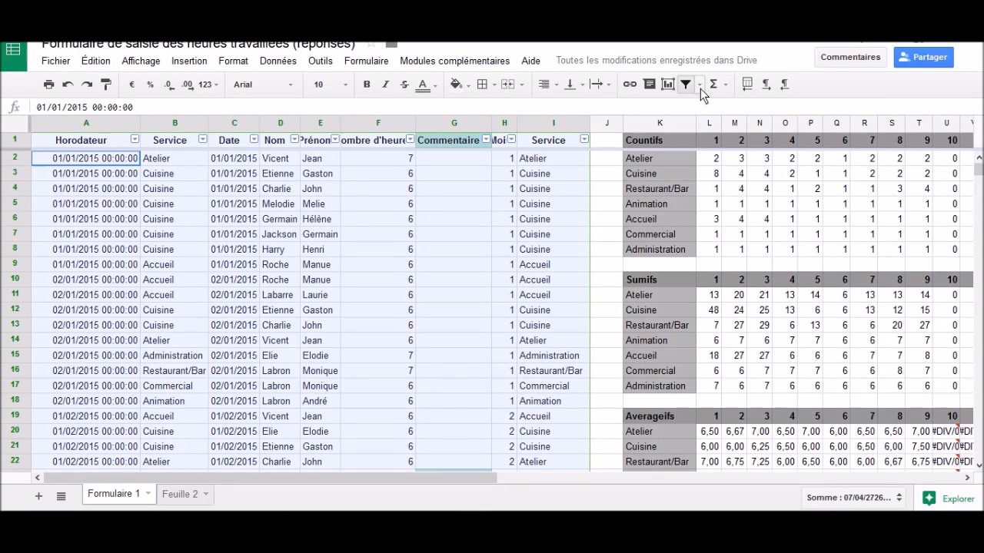
Step: Create a filter view on the Formulaire 1 data and name it Dépassement non justifié
click(700, 86)
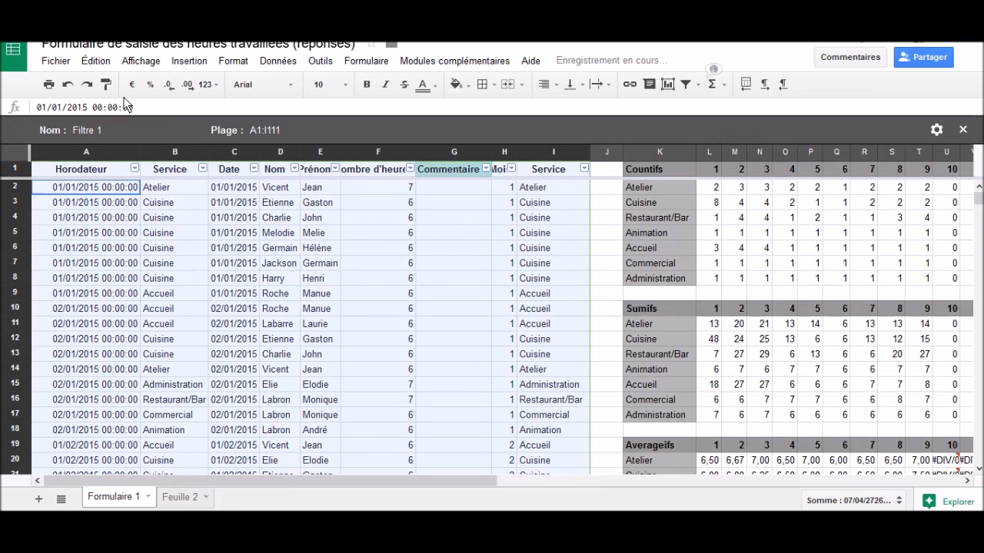
drag(83, 132, 0, 127)
text(Dépassement non justifié)
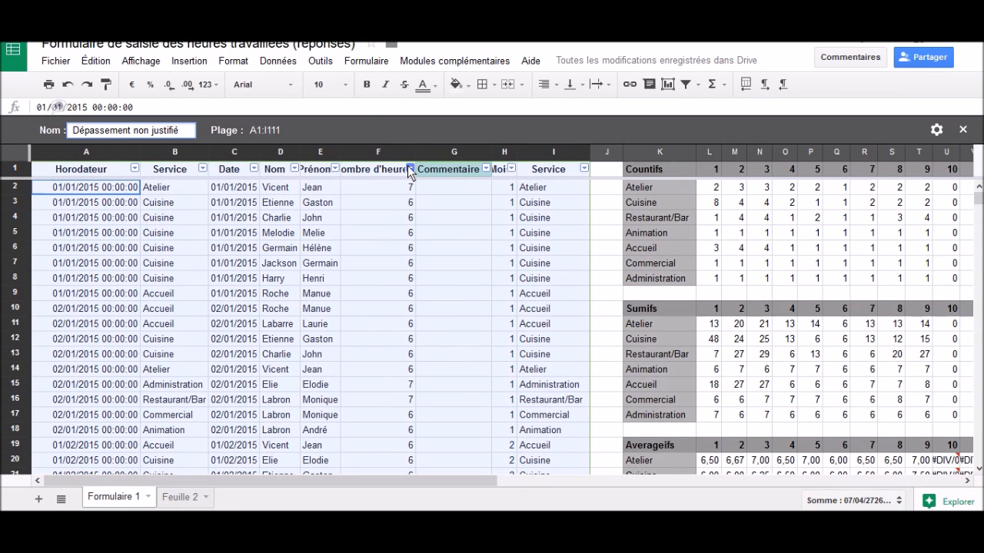
key(Return)
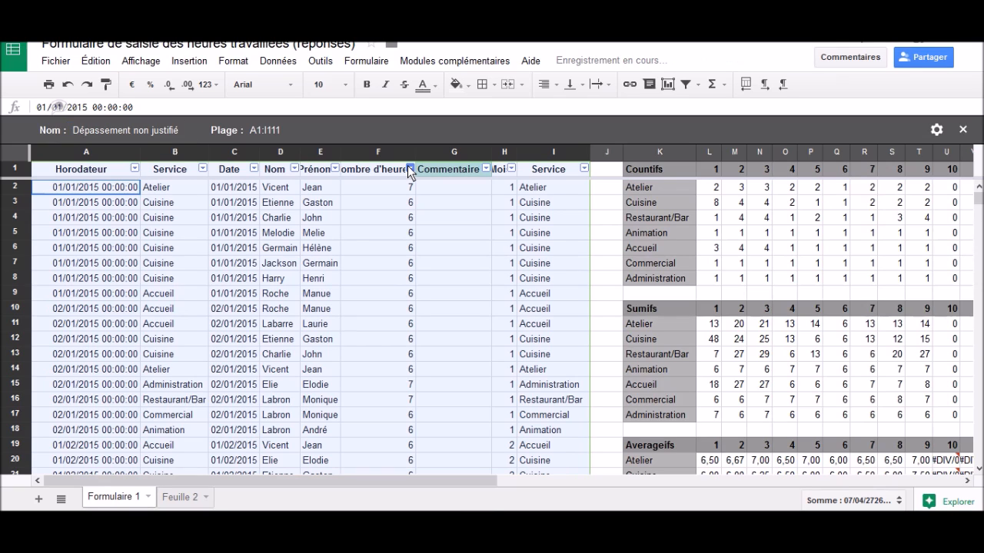
Step: Filter the number-of-hours column F by condition to show only values greater than 7
click(411, 169)
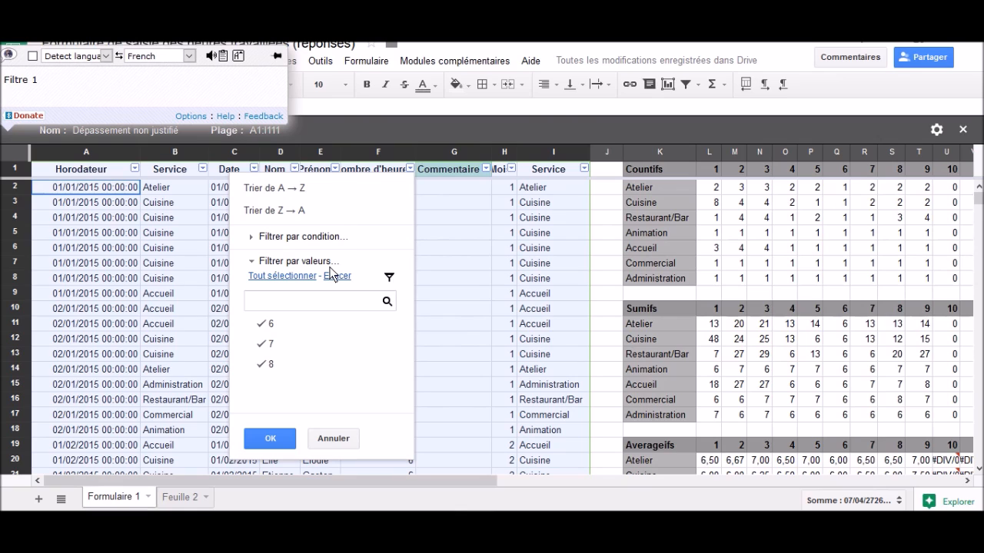
click(318, 237)
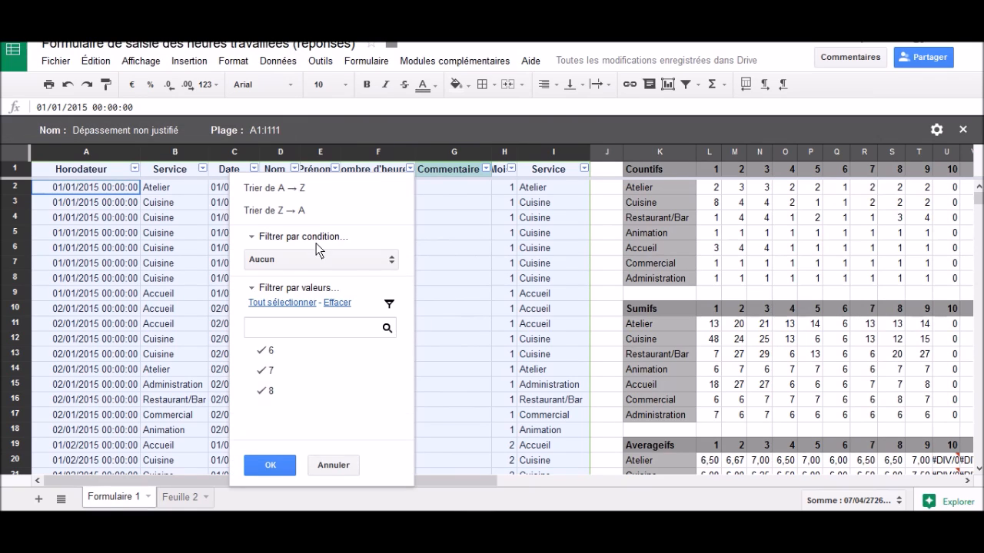
click(314, 264)
scroll(346, 394, down, 3)
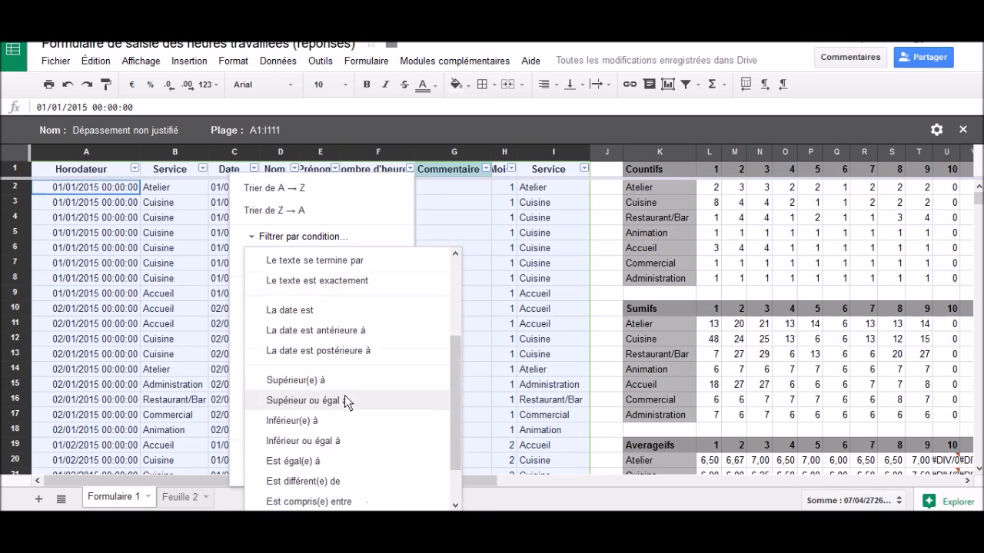
click(344, 348)
click(339, 292)
text(7)
click(275, 487)
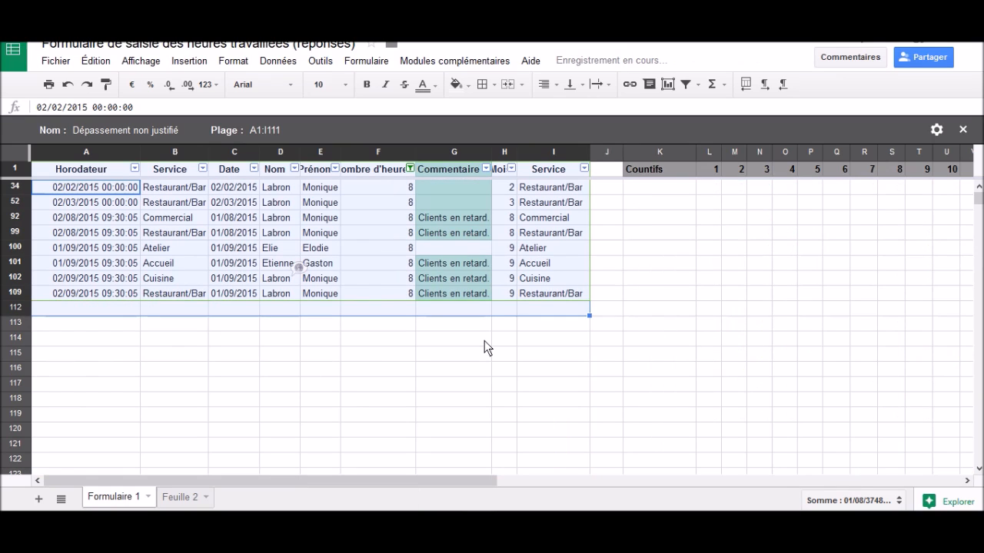
Step: Filter the Commentaire column to show only blank cells (Vides), and close the filter view
click(485, 168)
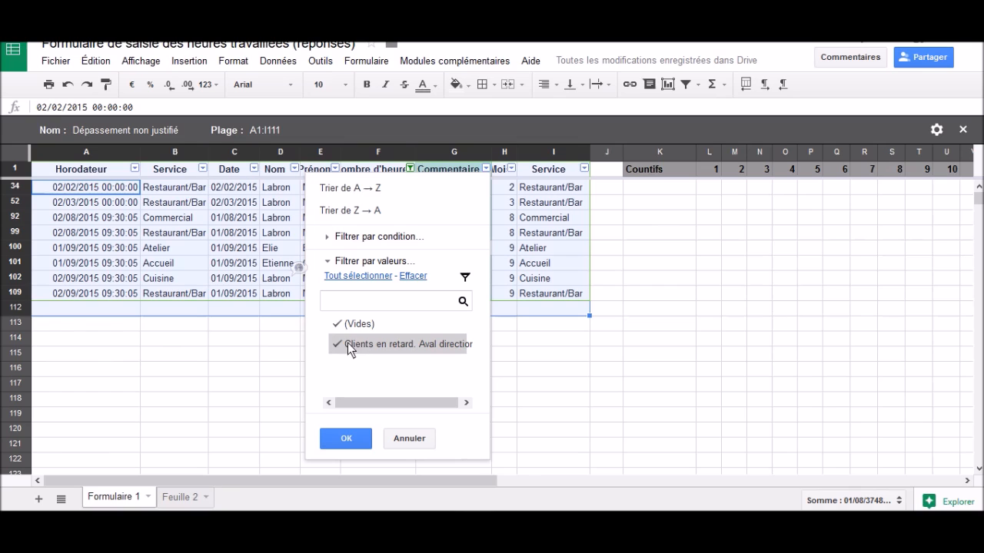
click(413, 276)
click(361, 325)
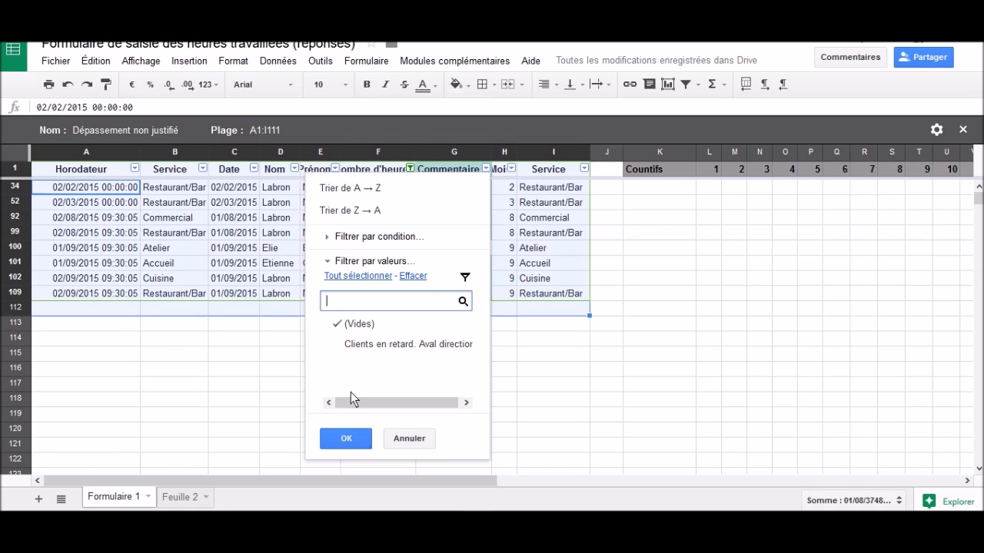
click(343, 440)
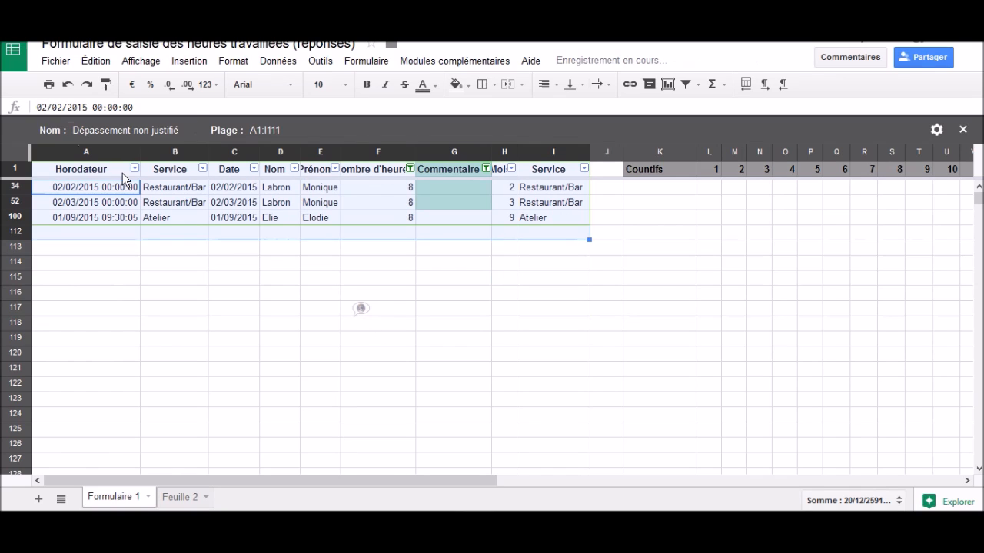
click(967, 134)
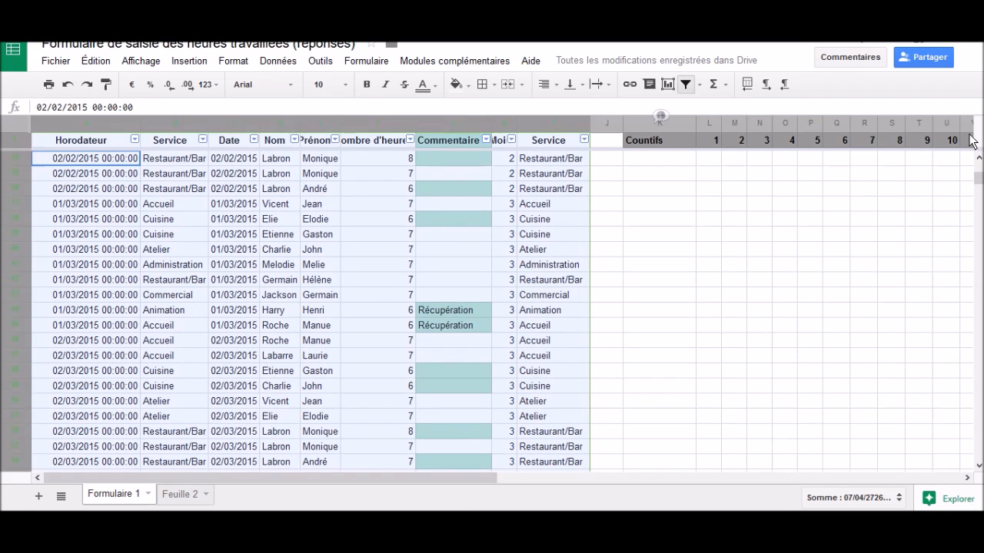
Step: Reopen the saved Dépassement non justifié filter view on the Formulaire 1 sheet
scroll(406, 173, up, 7)
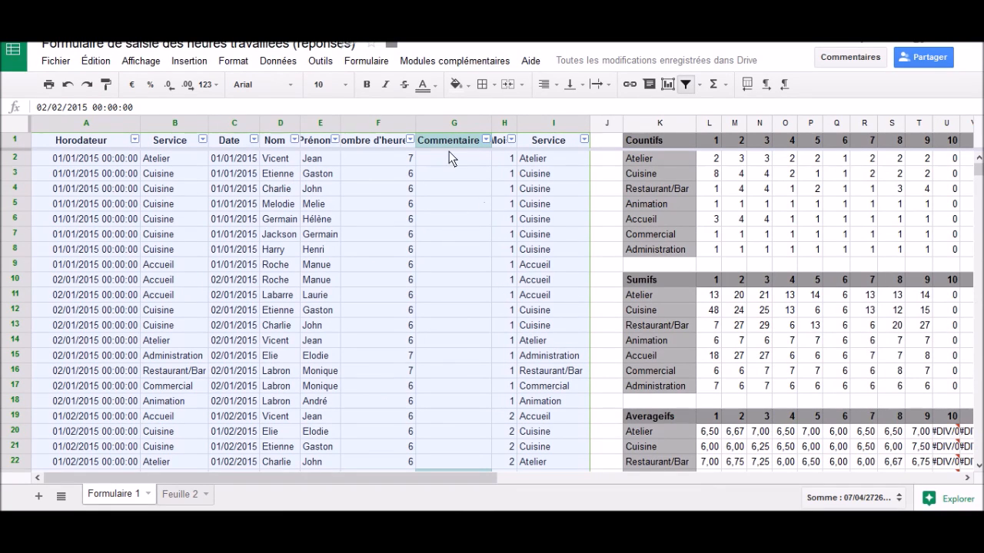
click(380, 64)
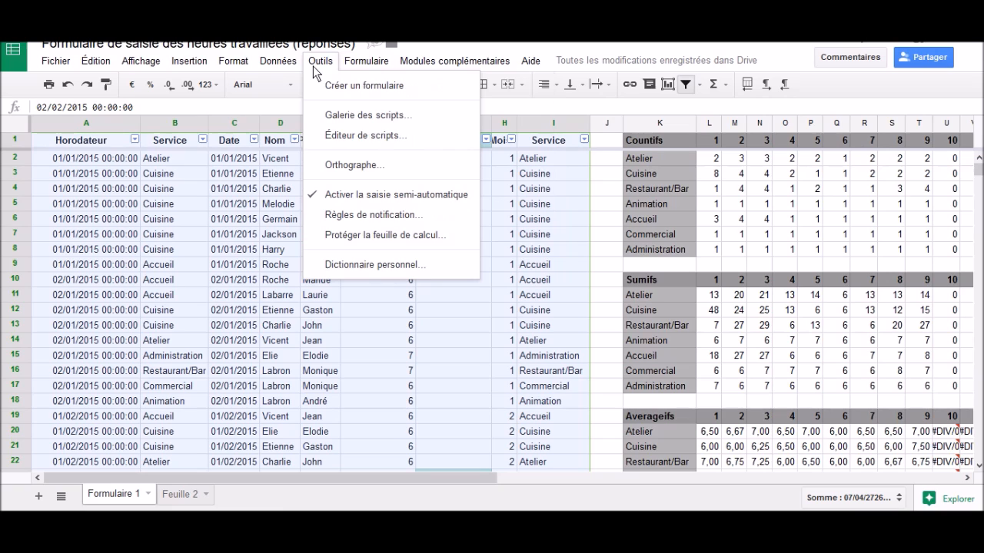
mouse_move(334, 66)
mouse_move(281, 61)
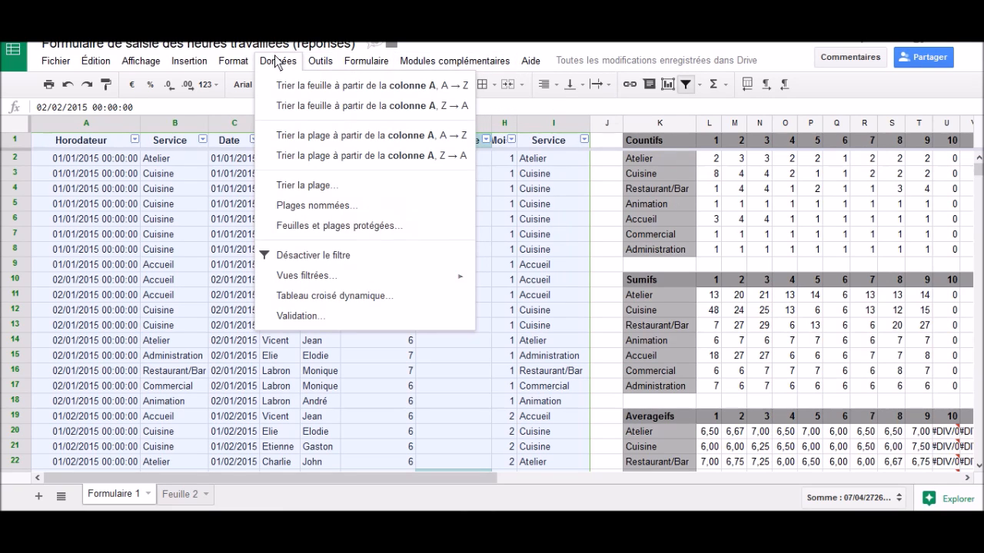
mouse_move(377, 277)
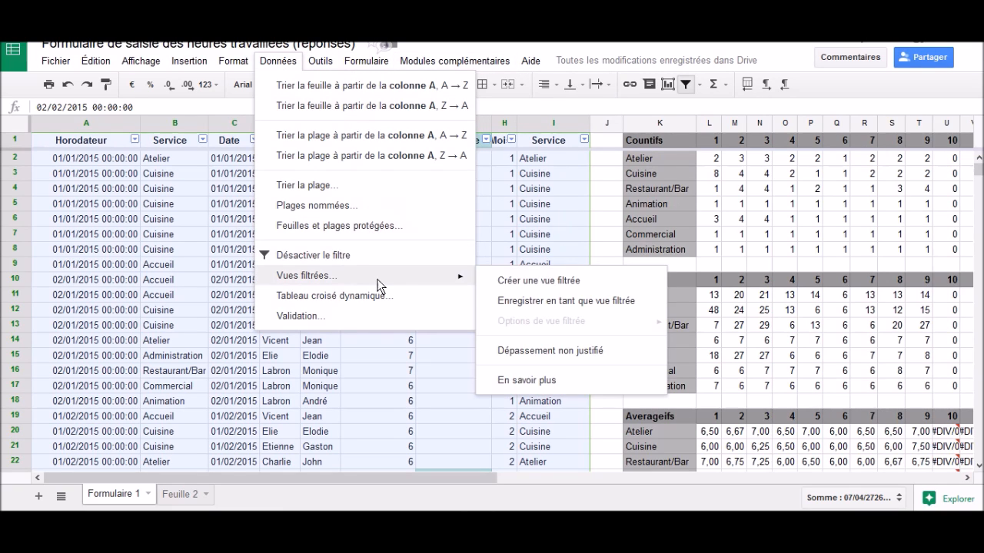
click(573, 355)
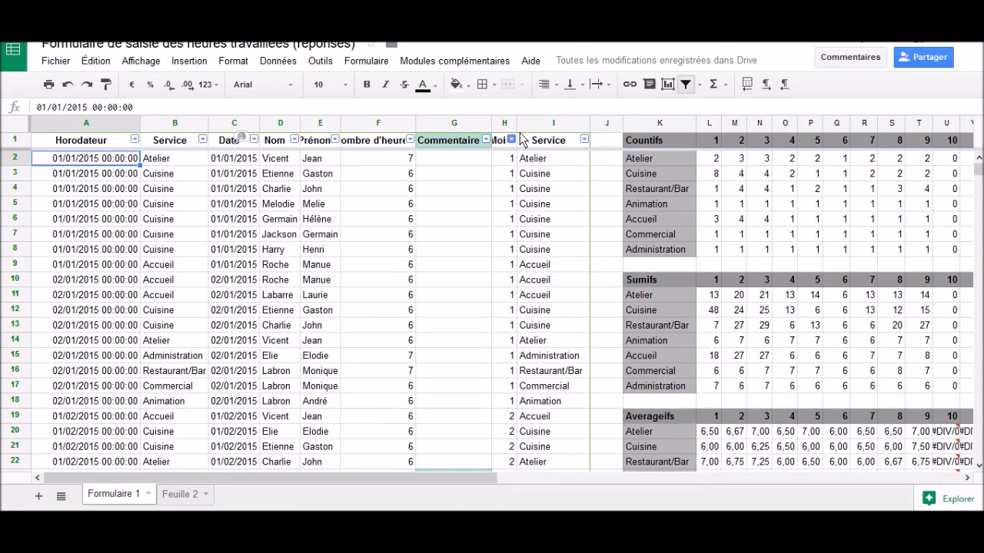
Step: Create another filter view and filter the number-of-hours column F to values less than or equal to 6
click(700, 84)
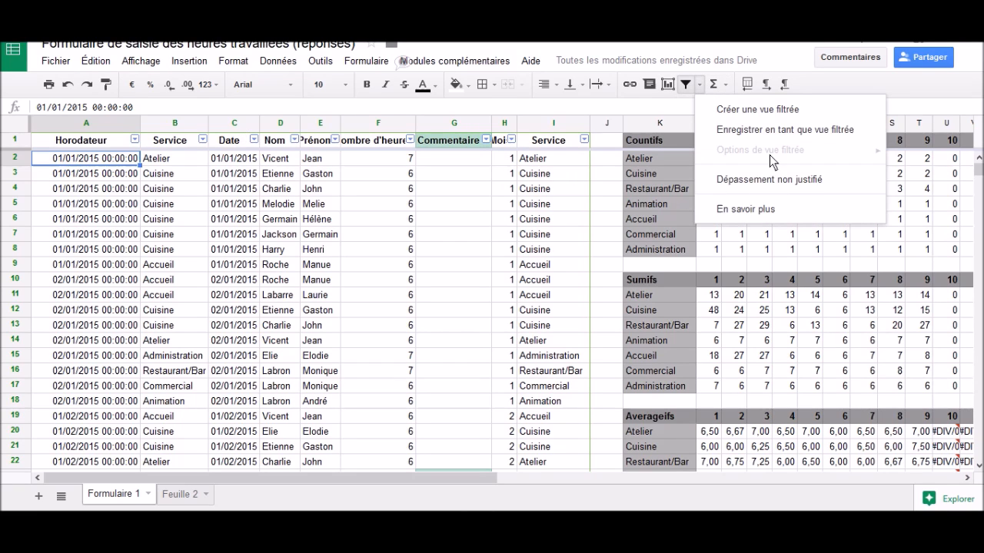
click(780, 117)
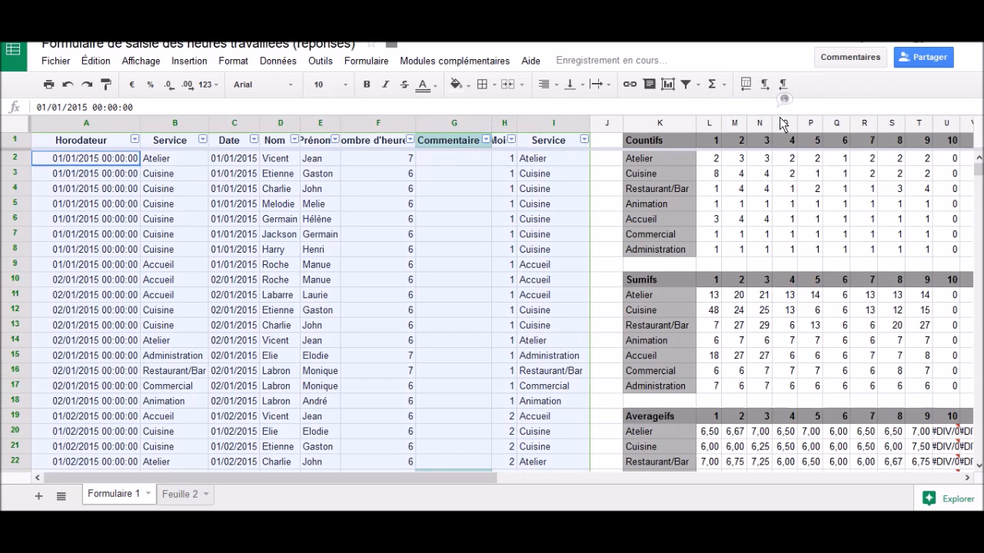
click(409, 168)
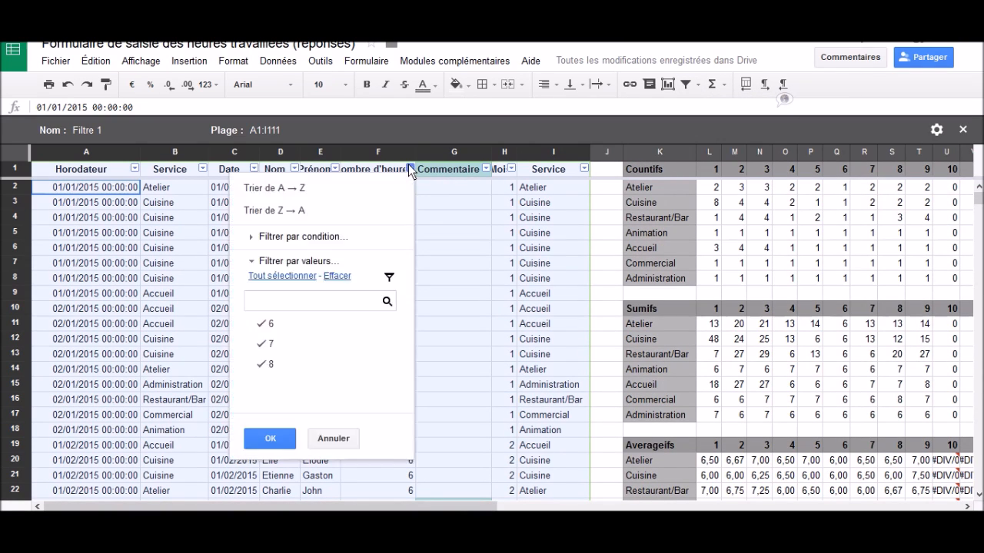
click(342, 238)
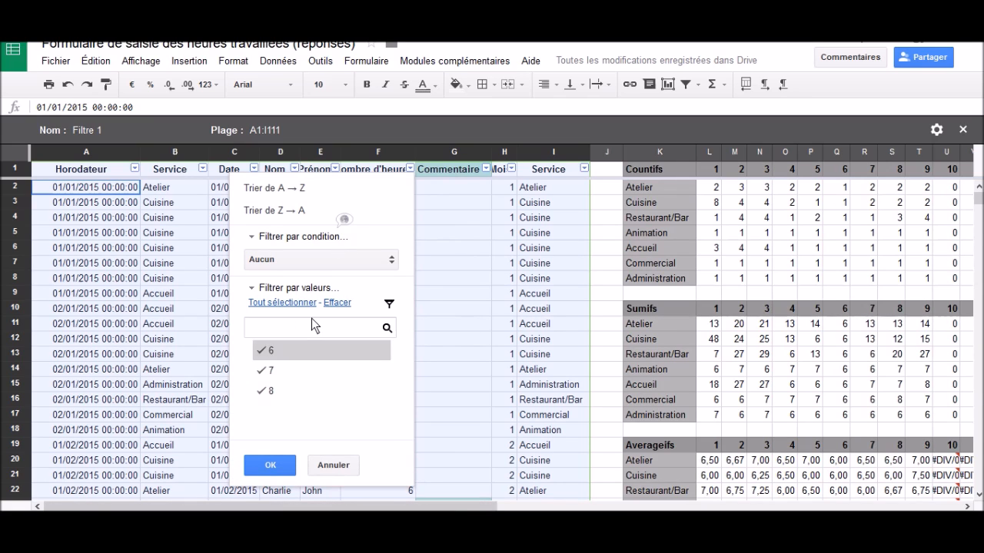
click(307, 260)
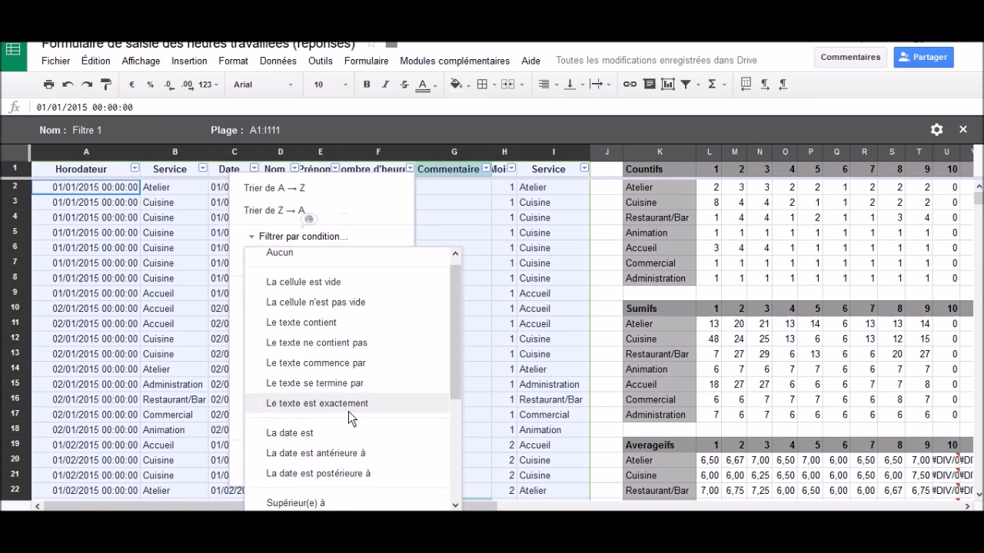
scroll(348, 411, down, 3)
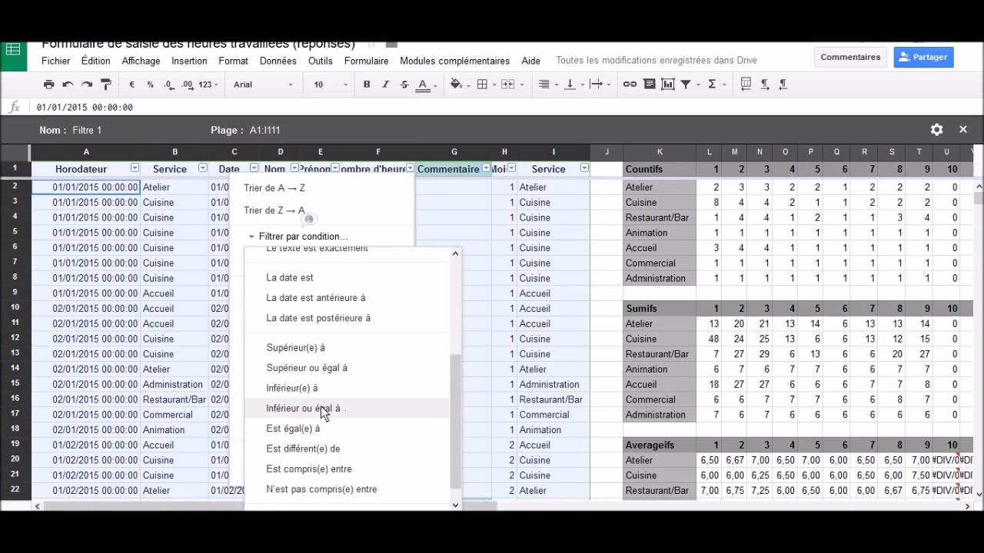
click(324, 409)
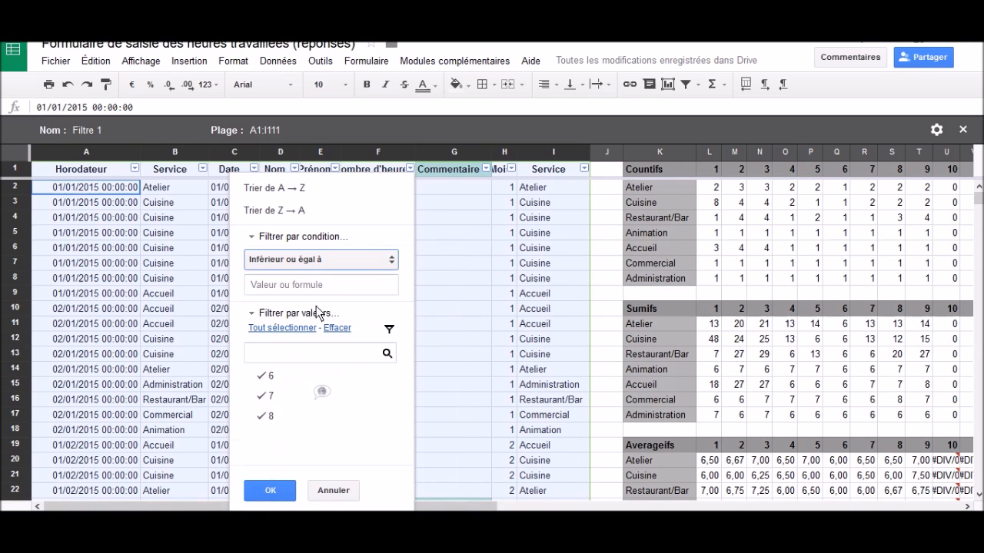
click(320, 286)
text(6)
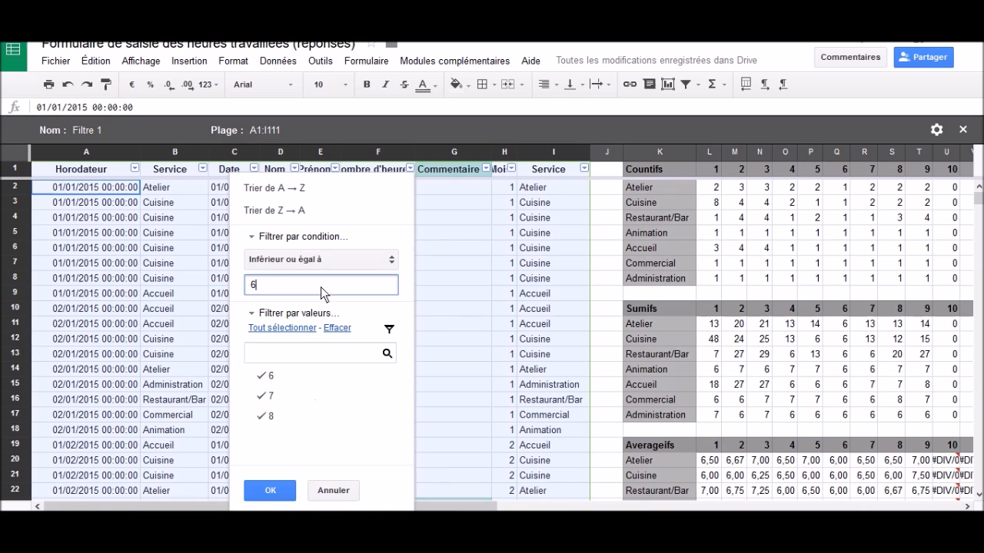
click(272, 491)
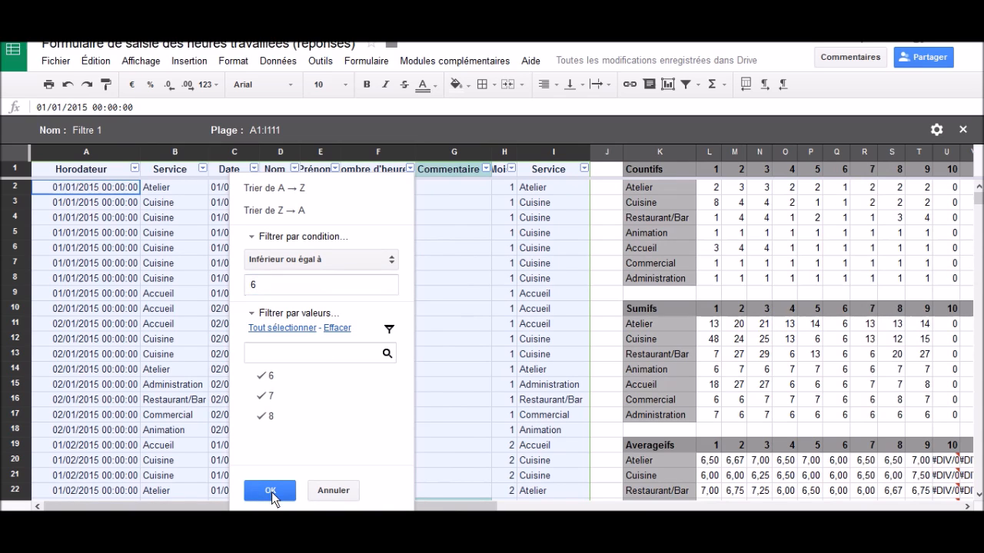
Step: Name the new filter view Récupération and close it
click(112, 131)
text(Récupération)
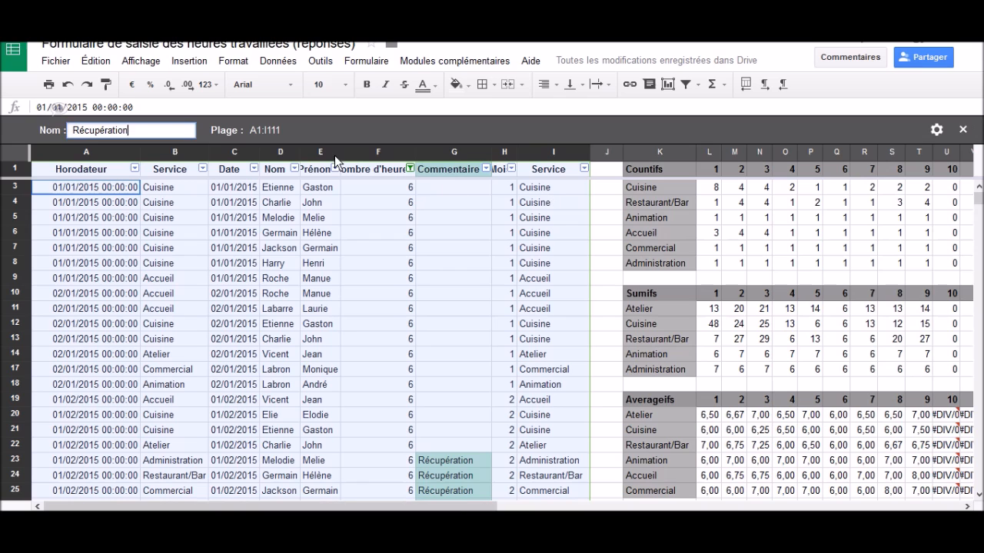
click(460, 277)
click(963, 129)
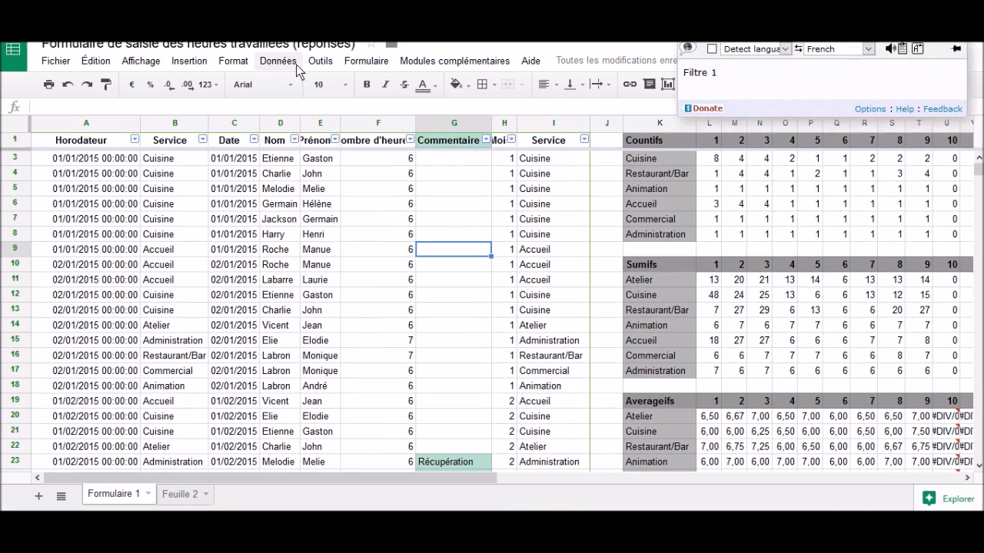
Step: Open the saved Récupération filter view and look through its filtered rows
click(297, 66)
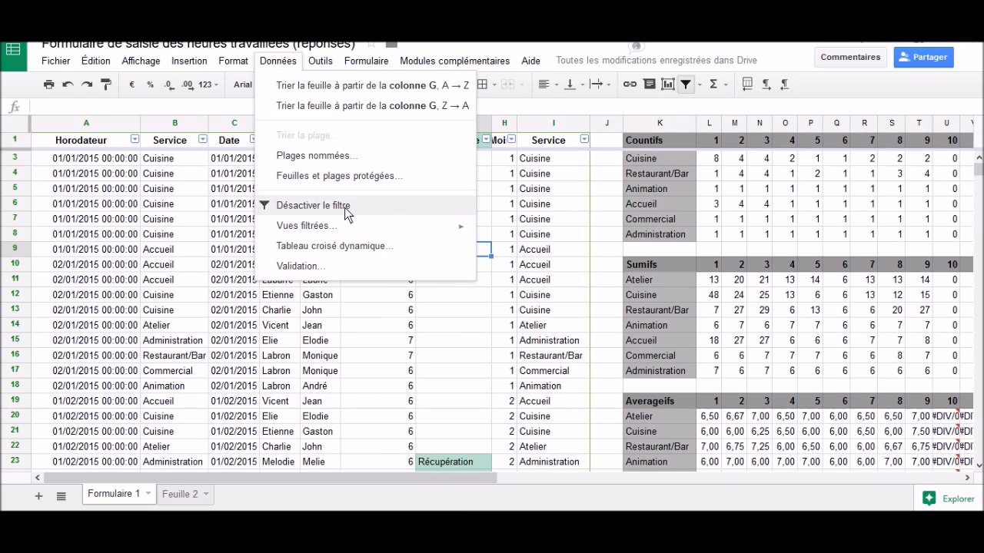
mouse_move(469, 236)
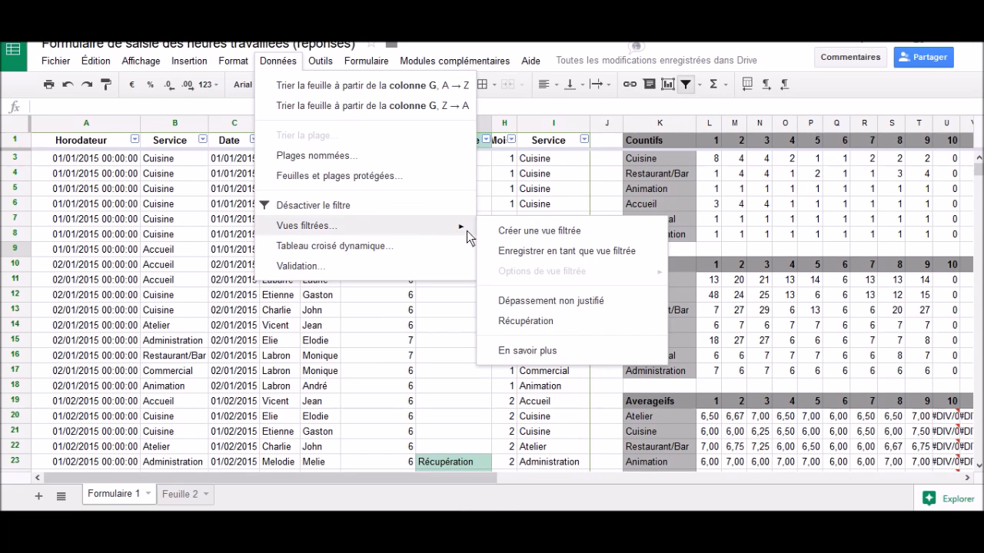
click(519, 321)
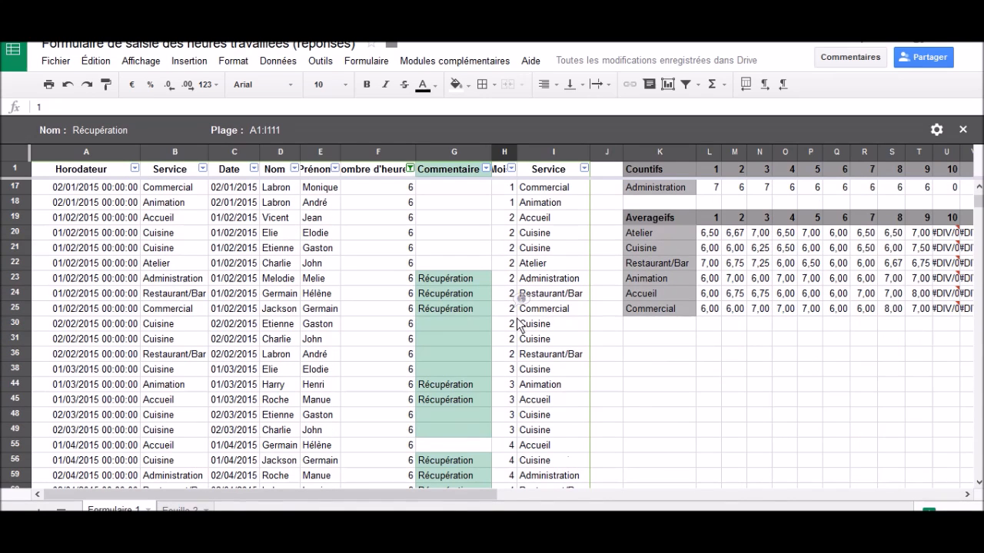
scroll(520, 323, up, 5)
scroll(519, 322, down, 10)
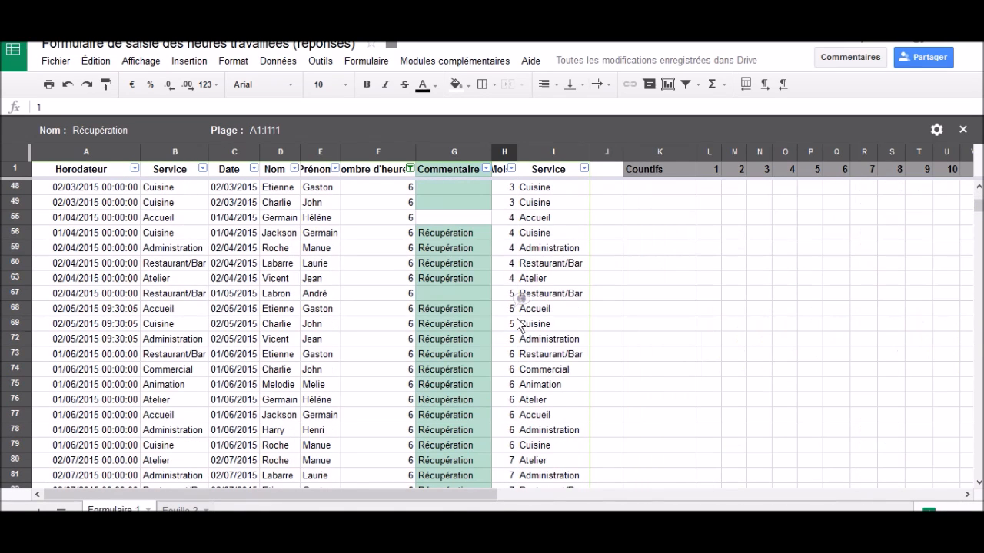
scroll(519, 323, up, 10)
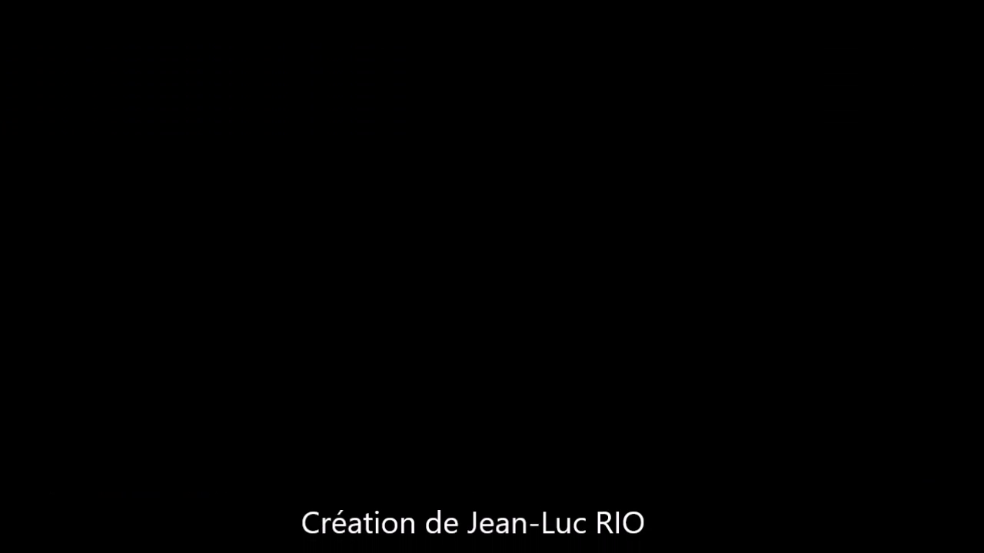